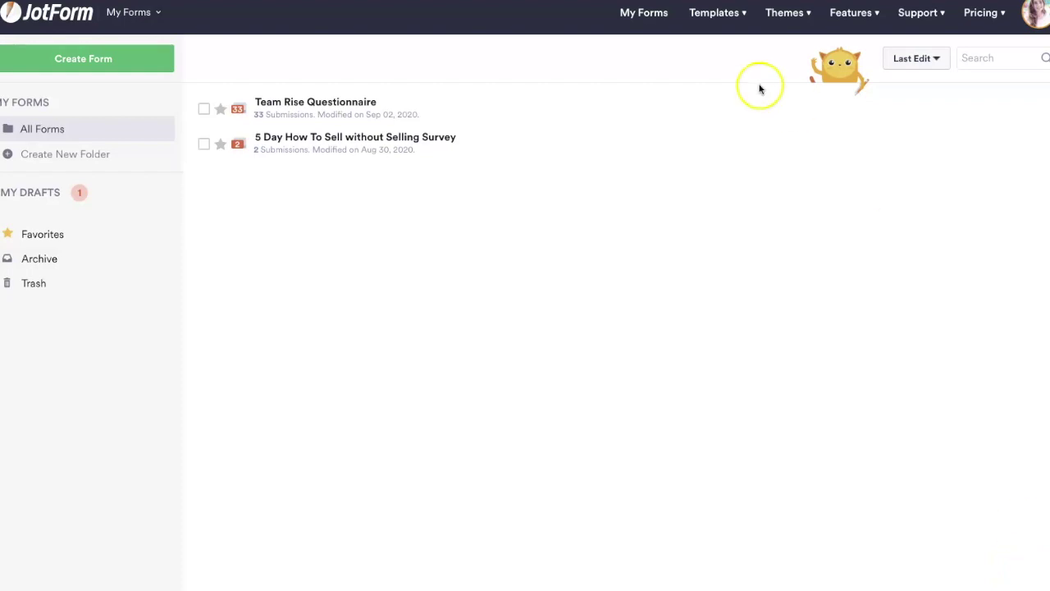
Open the form templates gallery and list the Marketing Forms category among the industries.
left_click(714, 21)
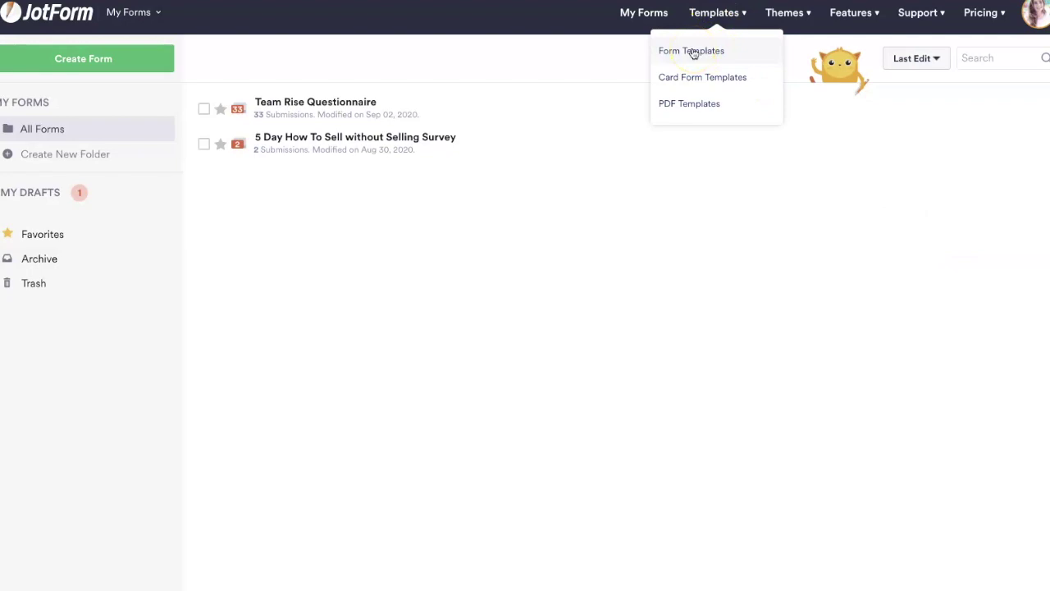
left_click(694, 53)
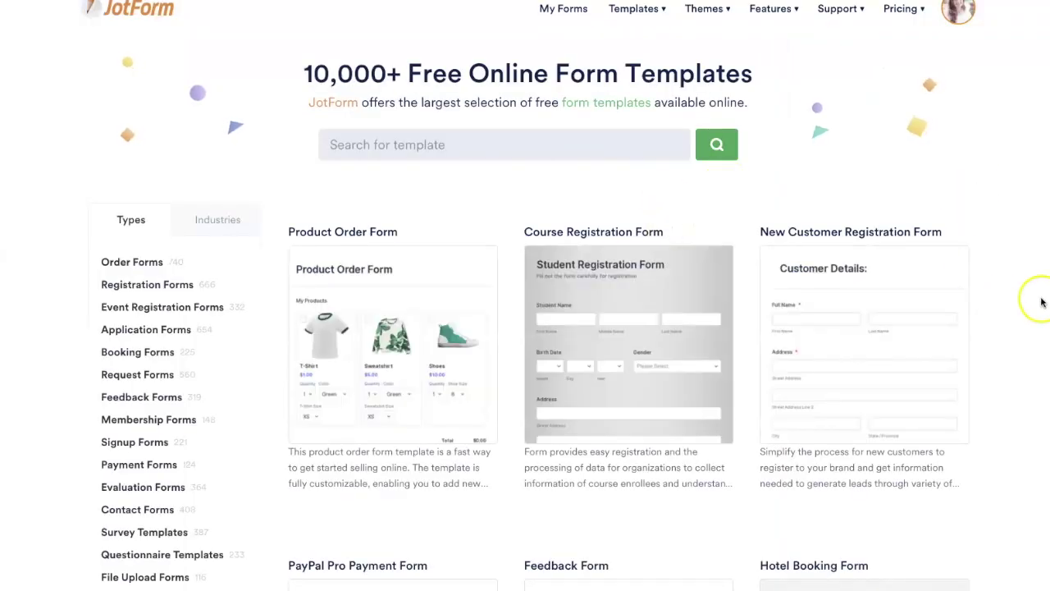
scroll(1014, 320, "down", 1)
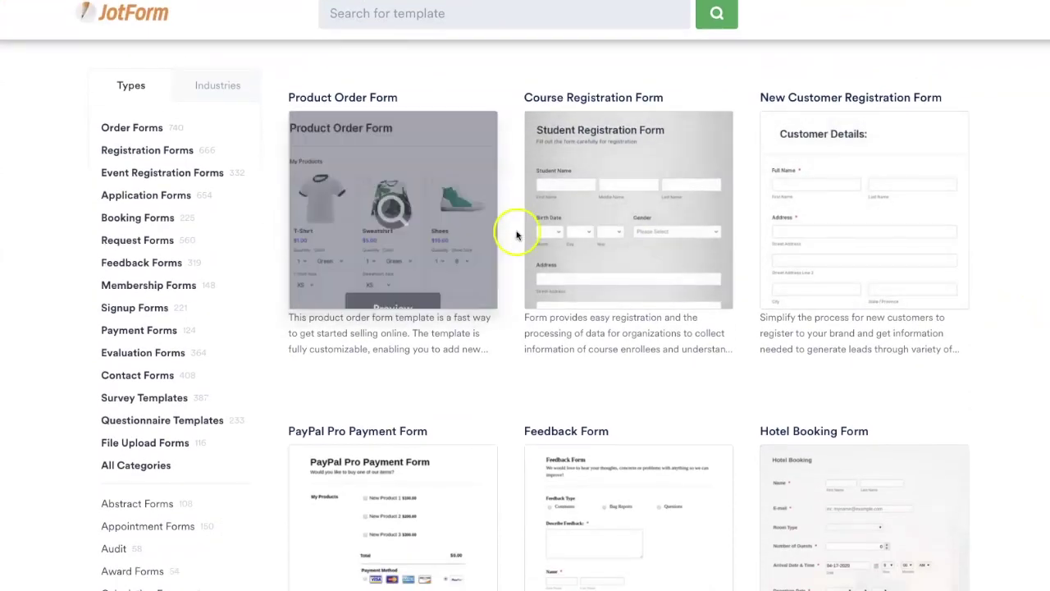
scroll(964, 306, "down", 3)
scroll(975, 310, "down", 1)
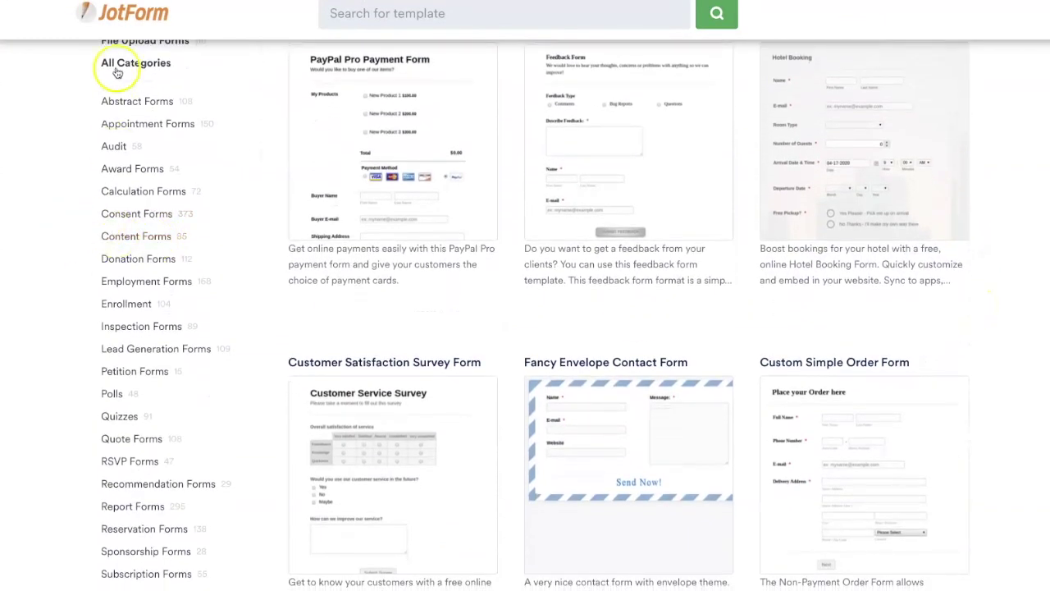
scroll(42, 328, "up", 2)
scroll(161, 168, "up", 2)
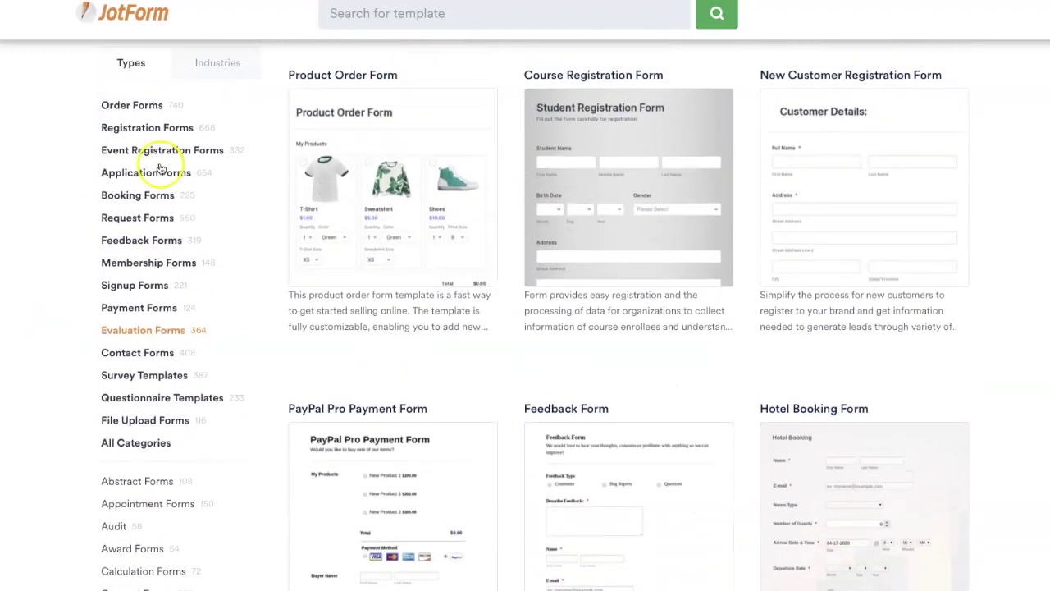
left_click(212, 86)
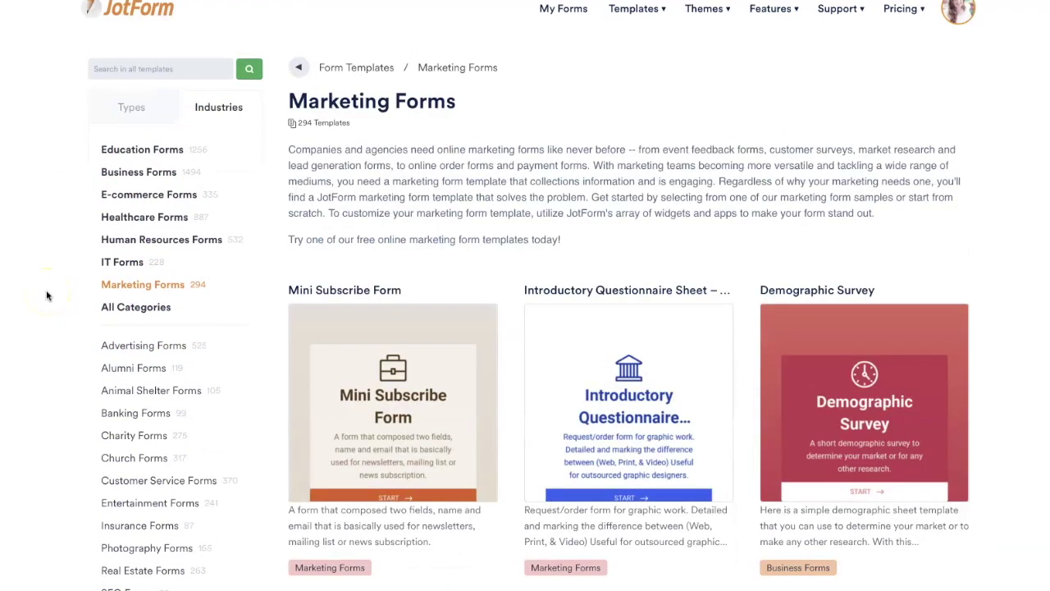
Browse the marketing templates and open the preview of Share a Testimonial Form.
scroll(983, 338, "down", 3)
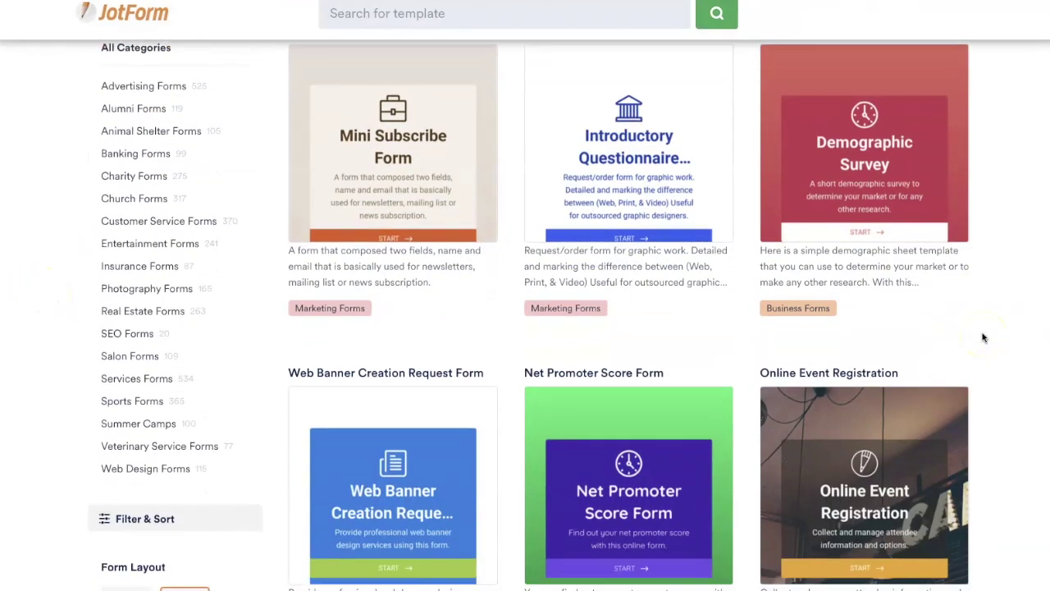
scroll(993, 353, "down", 1)
scroll(1012, 390, "down", 4)
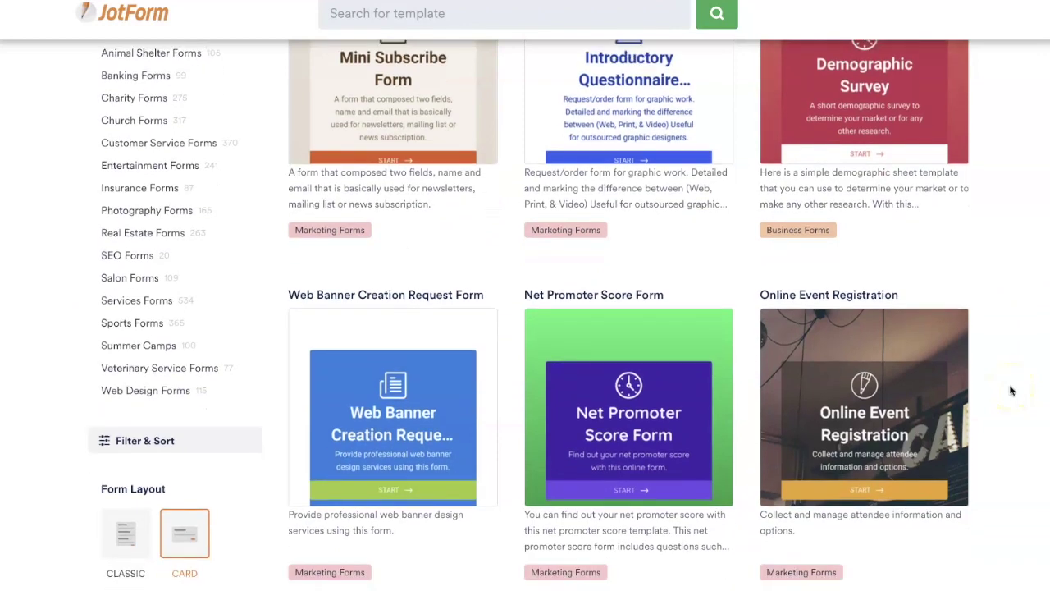
scroll(1011, 391, "down", 6)
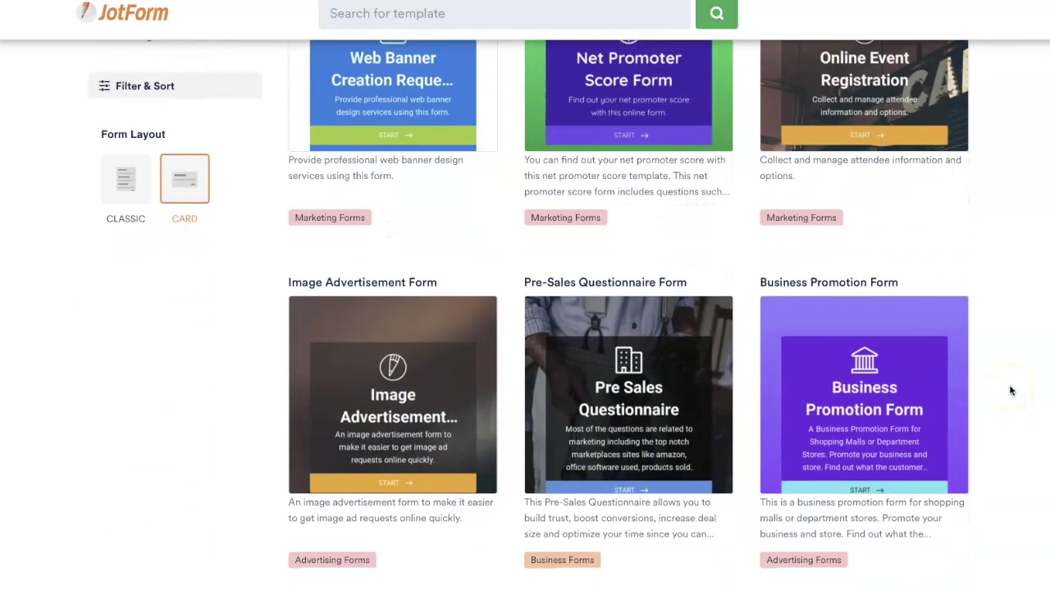
scroll(1011, 391, "down", 3)
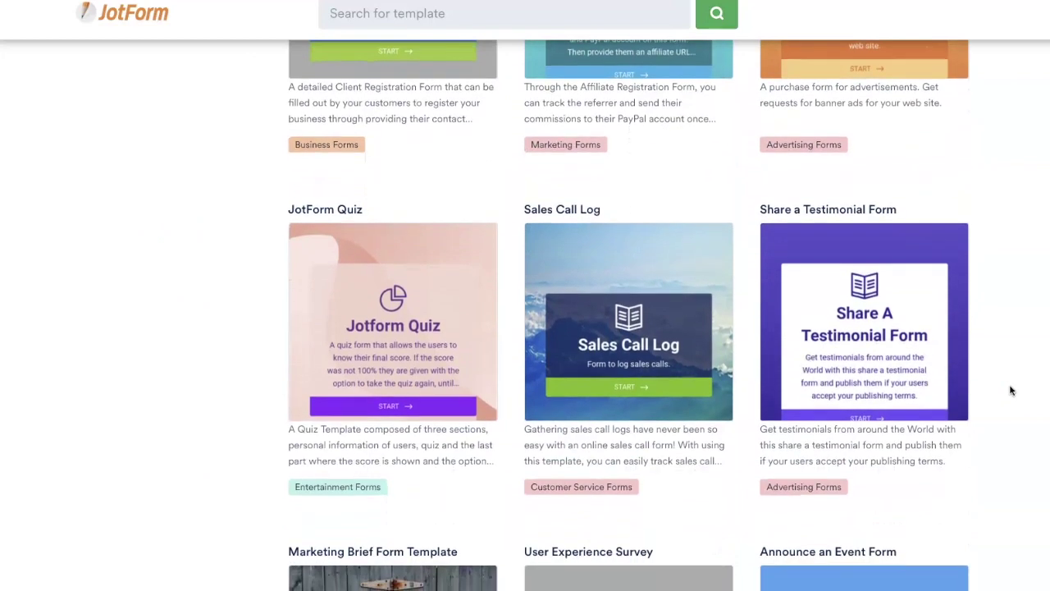
mouse_move(911, 392)
mouse_move(872, 332)
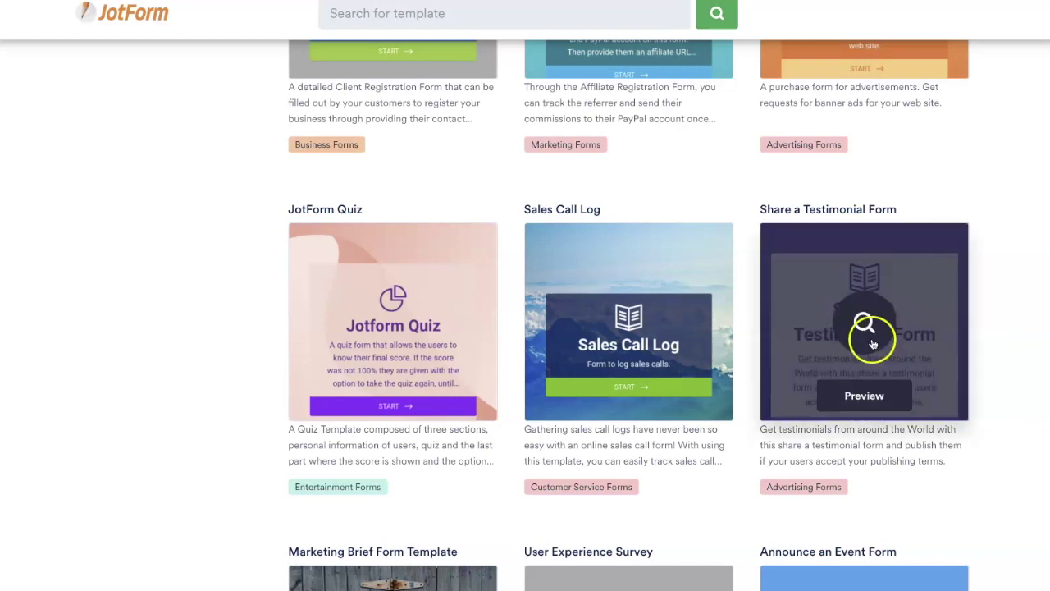
left_click(874, 401)
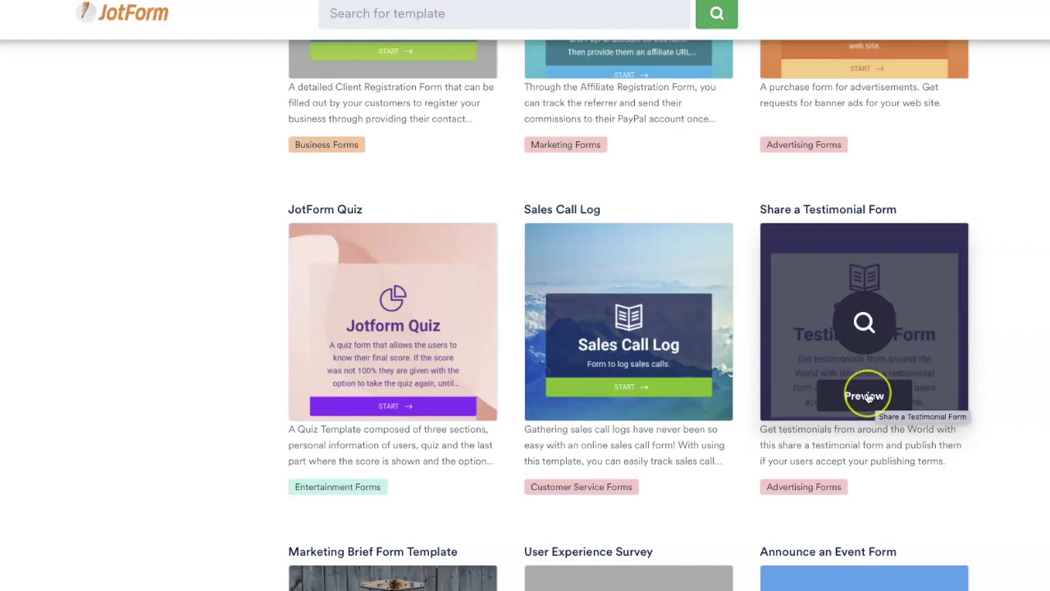
left_click(873, 401)
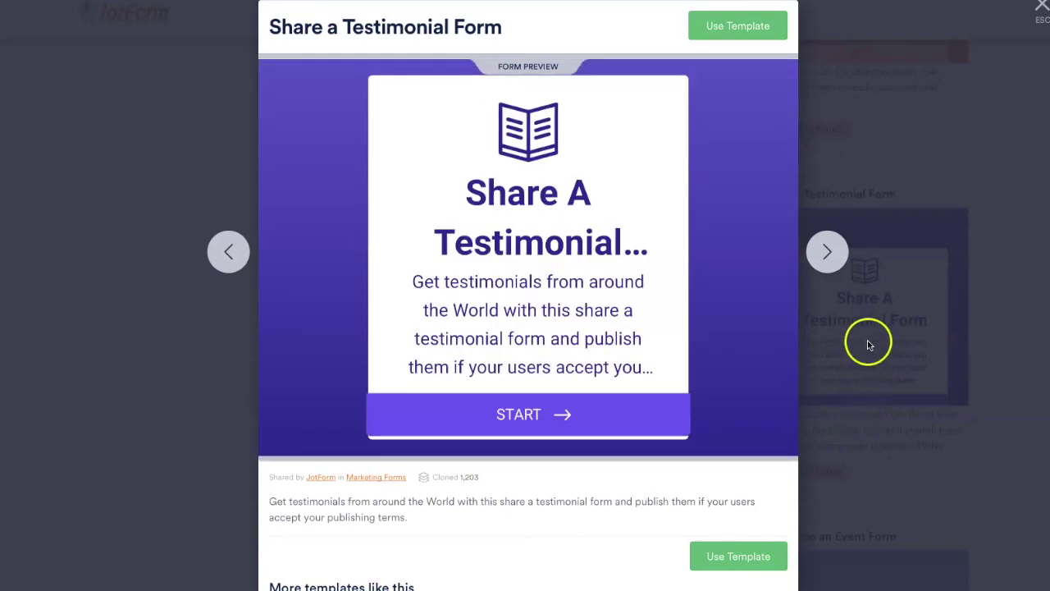
Start the previewed testimonial form and go through its first question cards up to Your Business name.
left_click(523, 421)
left_click(524, 350)
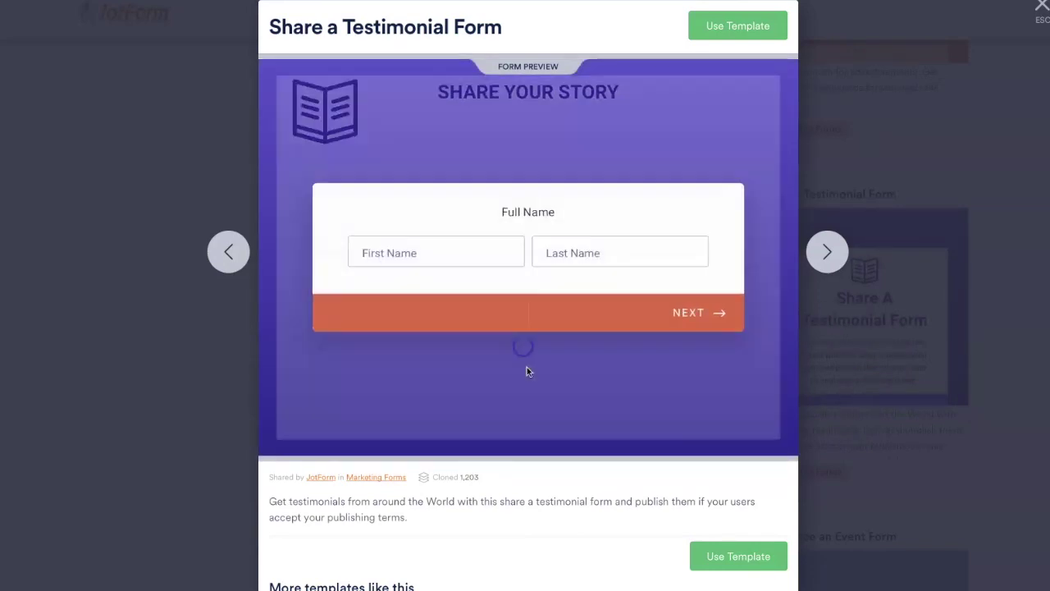
left_click(693, 304)
left_click(695, 297)
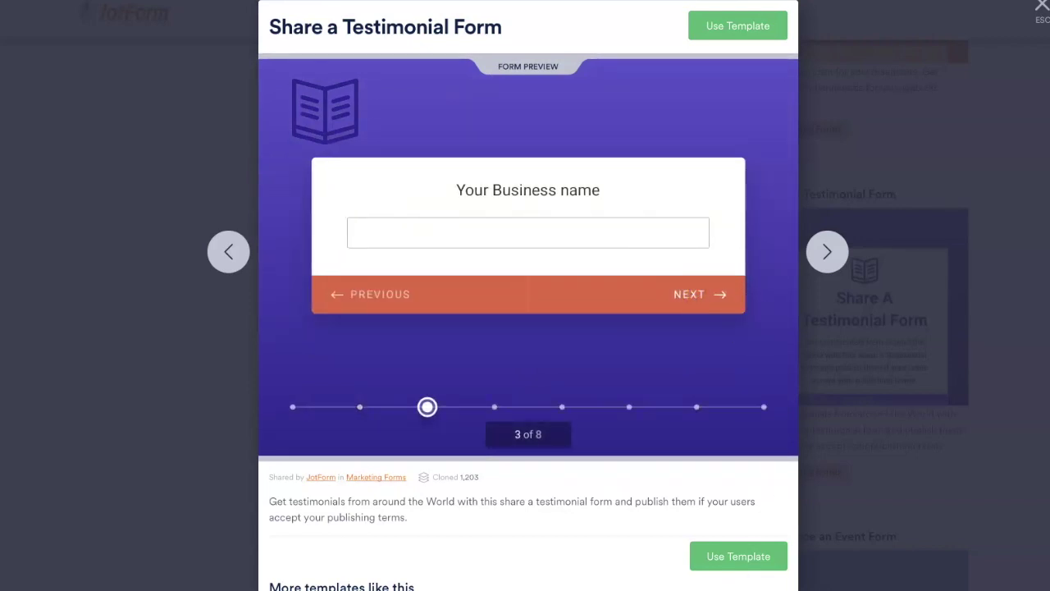
Create a form from the Share a Testimonial template and apply the purple color theme with turquoise buttons.
left_click(729, 560)
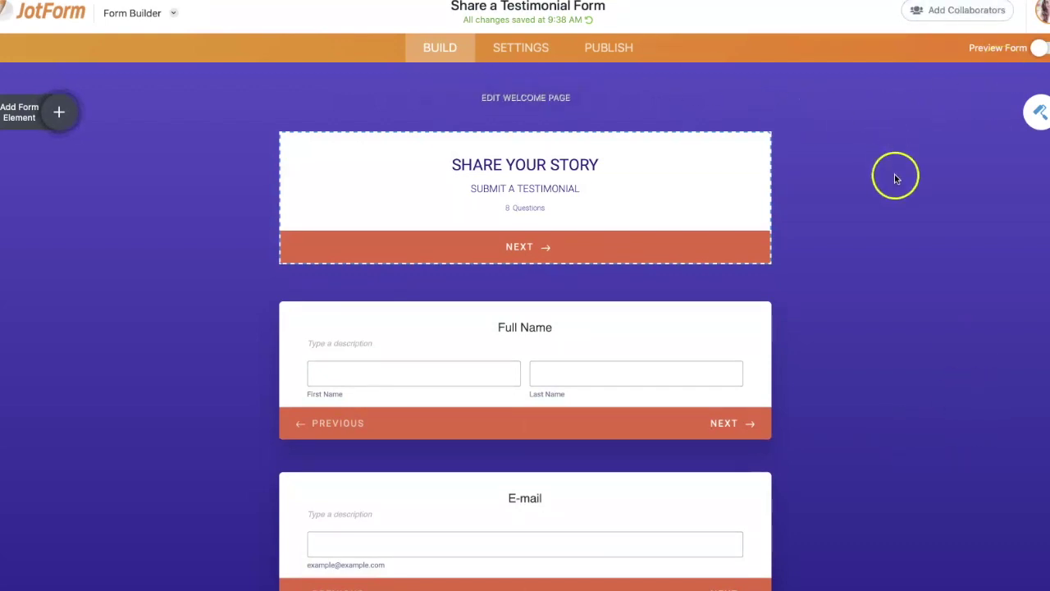
left_click(1038, 113)
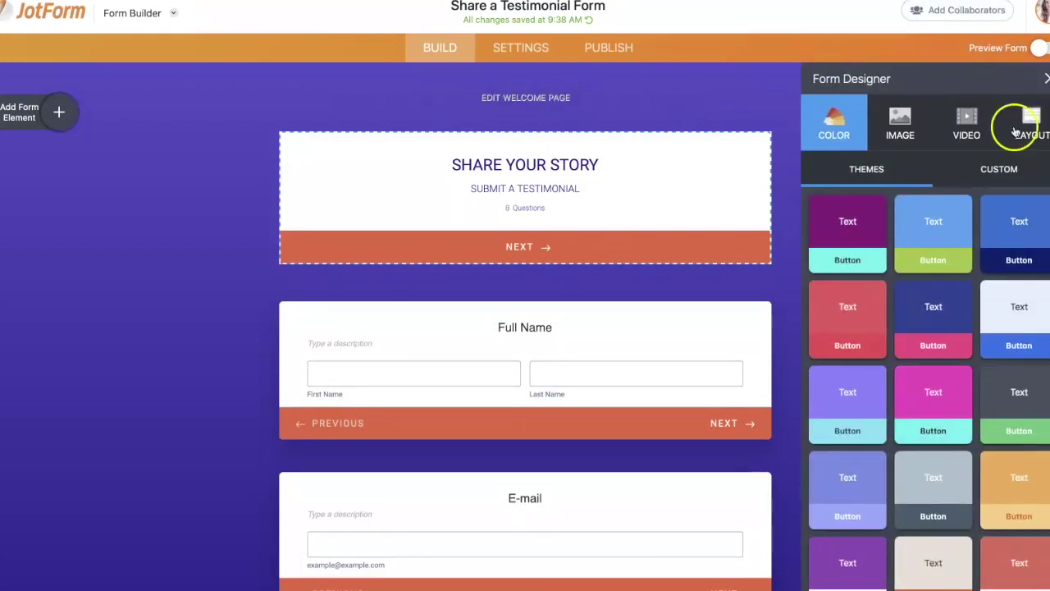
left_click(875, 240)
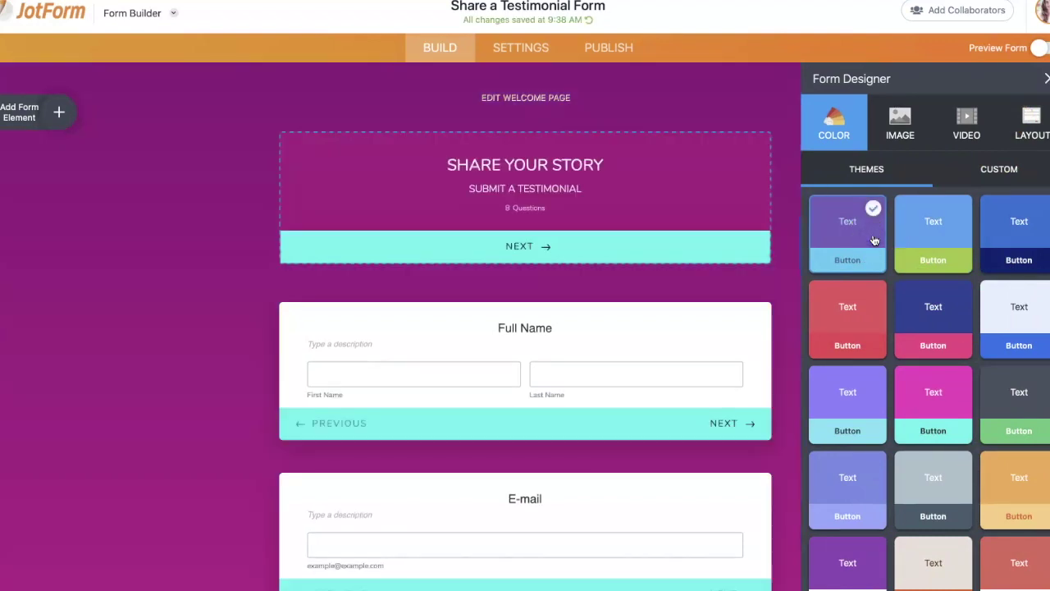
Review the form's welcome page and its question cards in the builder.
left_click(526, 98)
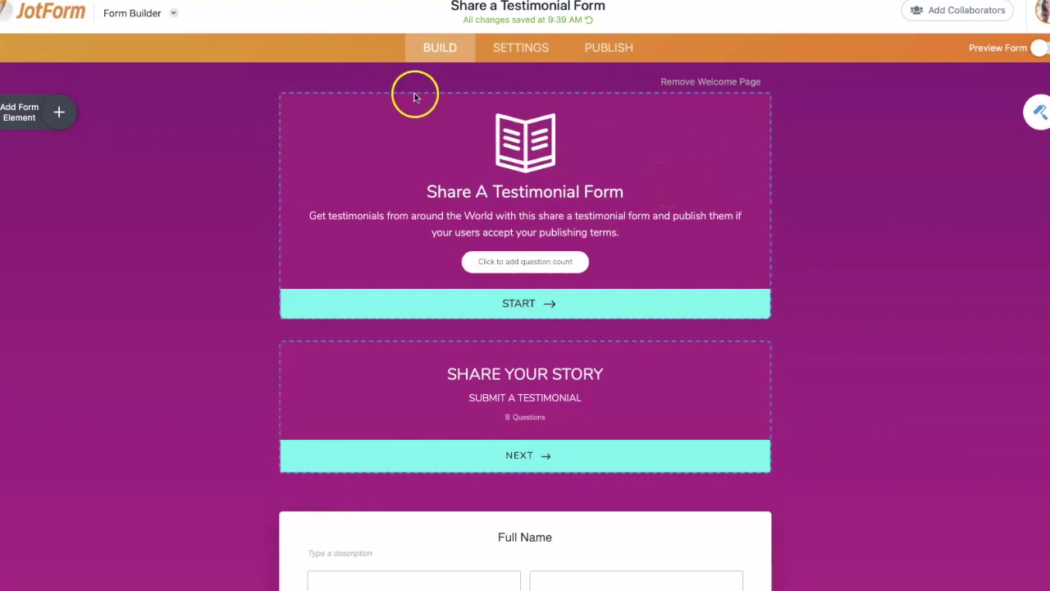
left_click(862, 155)
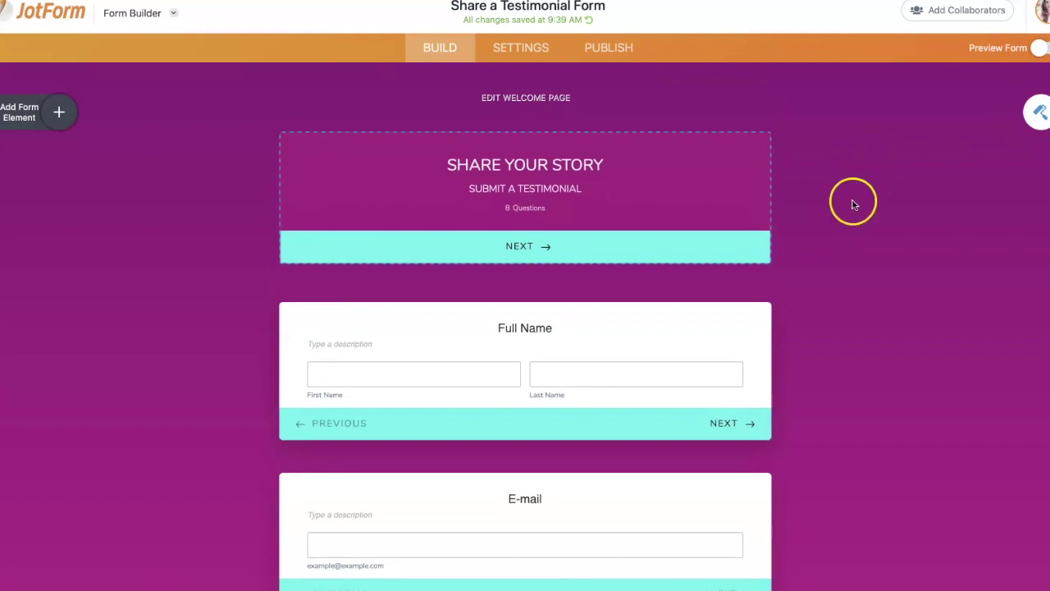
scroll(804, 183, "down", 15)
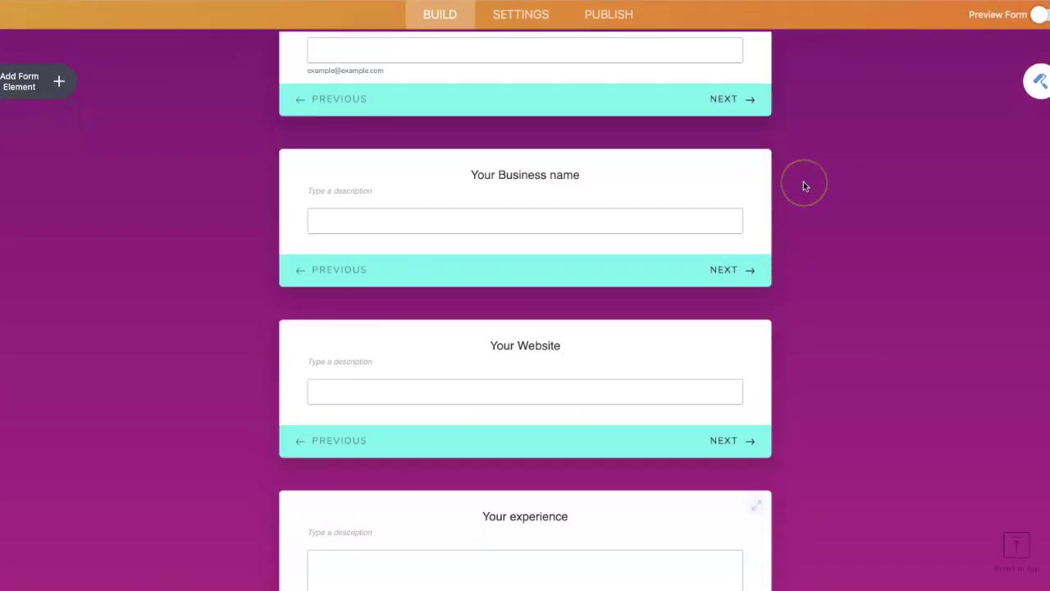
scroll(804, 185, "up", 20)
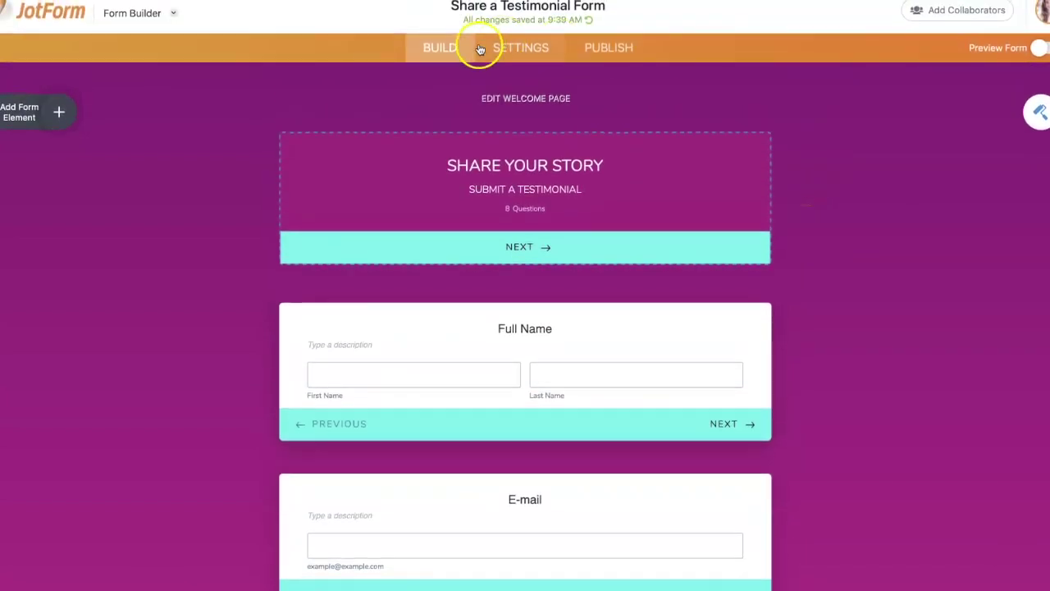
Examine the form's settings, its notification and autoresponder emails, and the available third-party integrations.
left_click(515, 54)
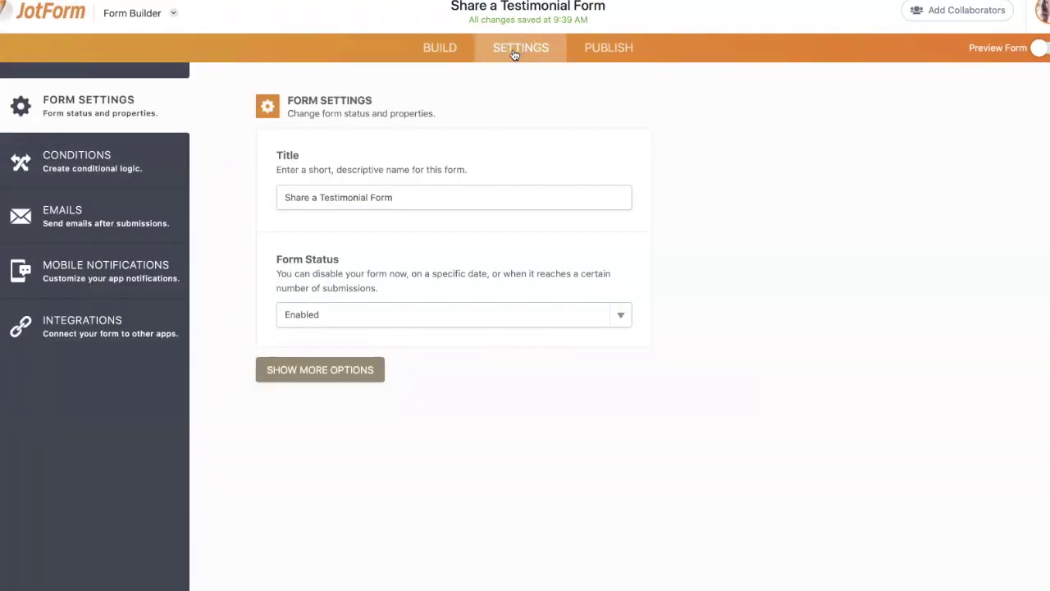
left_click(71, 213)
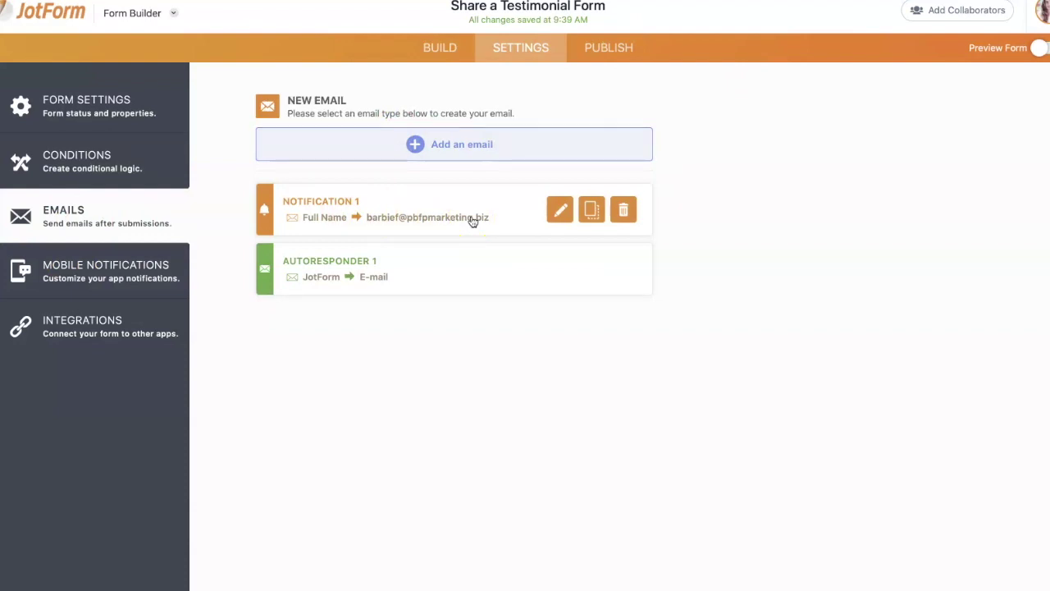
left_click(77, 337)
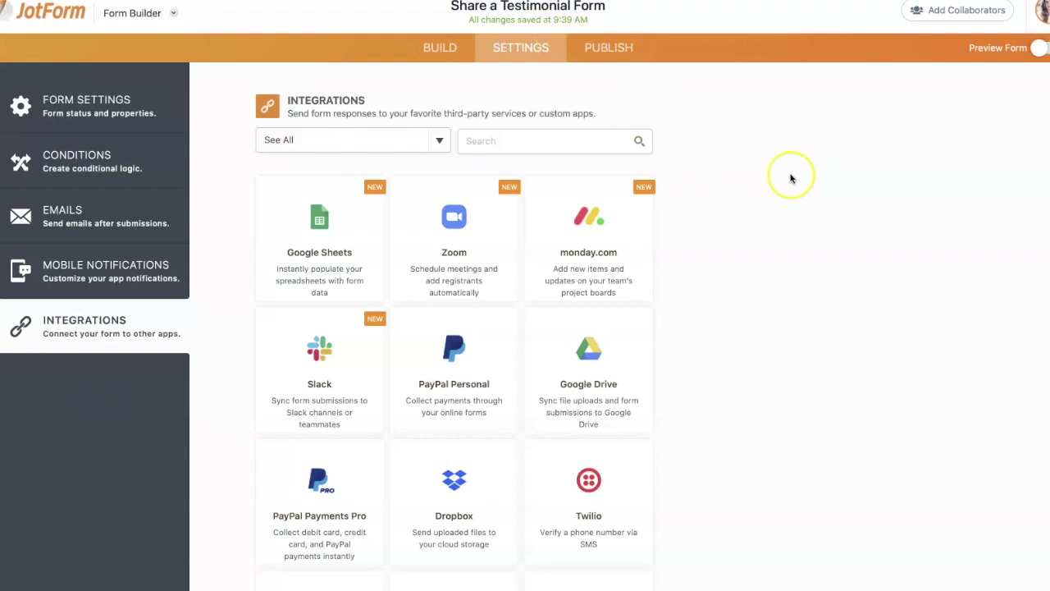
scroll(792, 179, "down", 6)
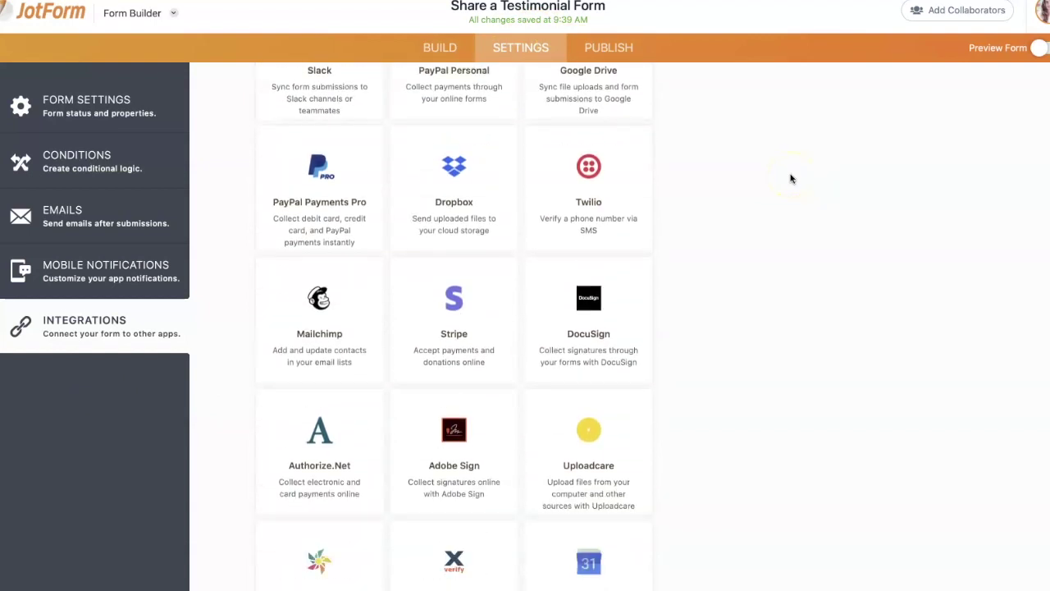
scroll(791, 175, "down", 6)
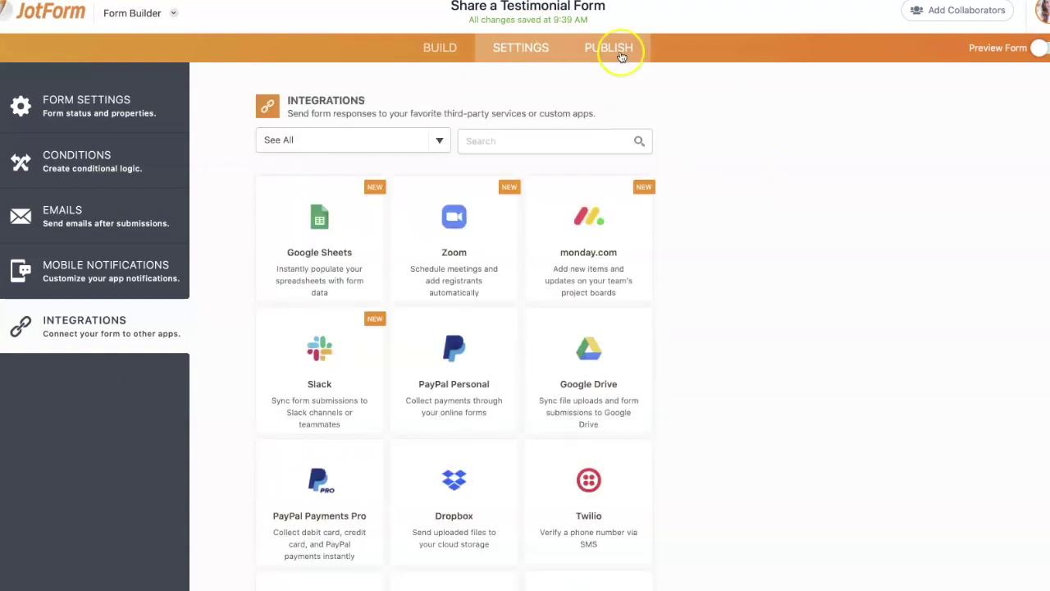
Open the webpage embed options for publishing the testimonial form.
left_click(619, 51)
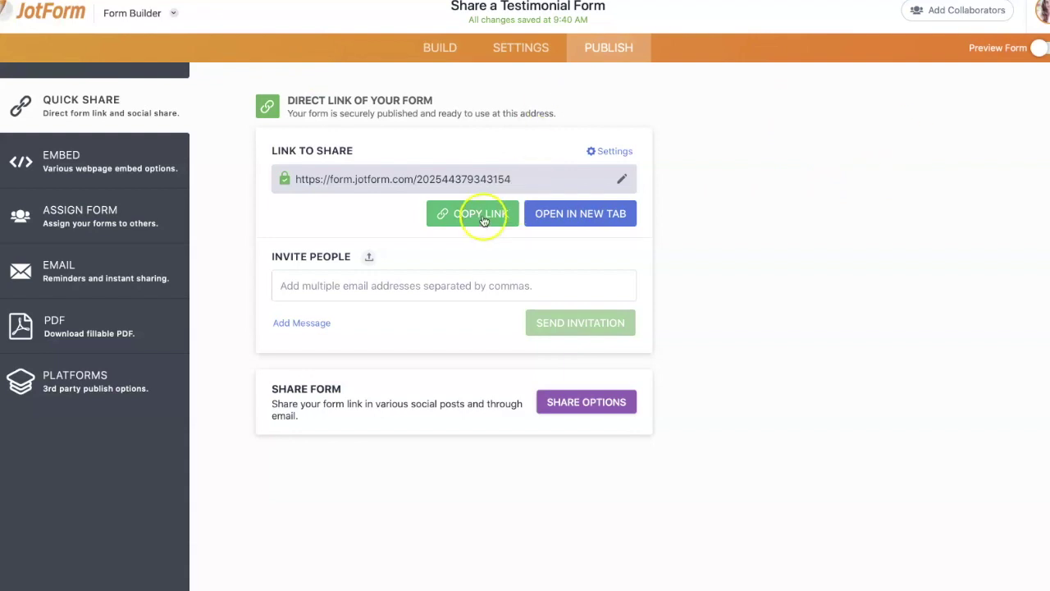
left_click(106, 168)
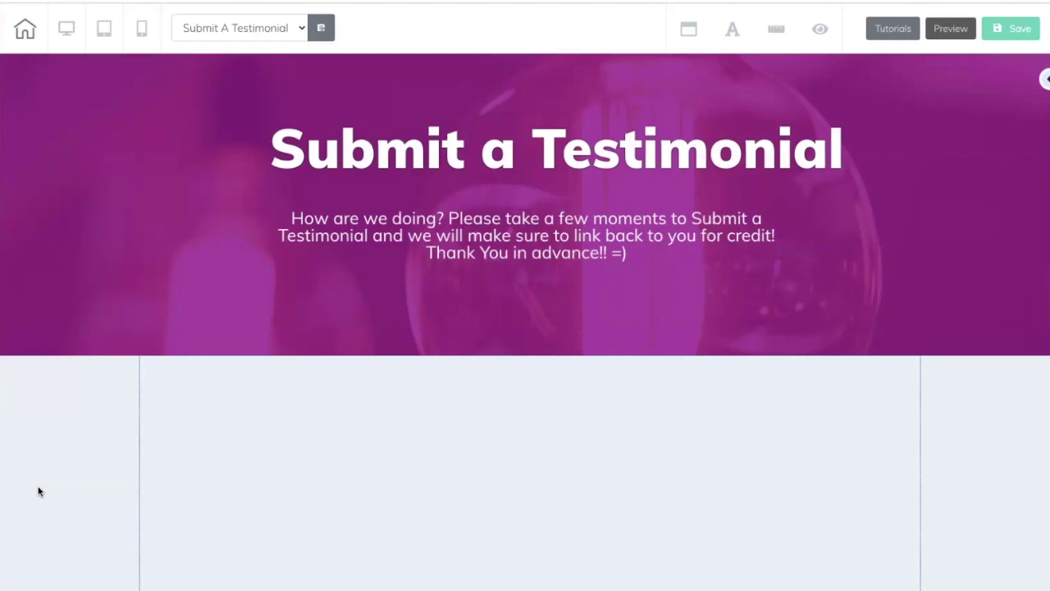
Switch to the website builder and add an Iframe element to the empty panel below the Submit a Testimonial banner.
left_click(228, 438)
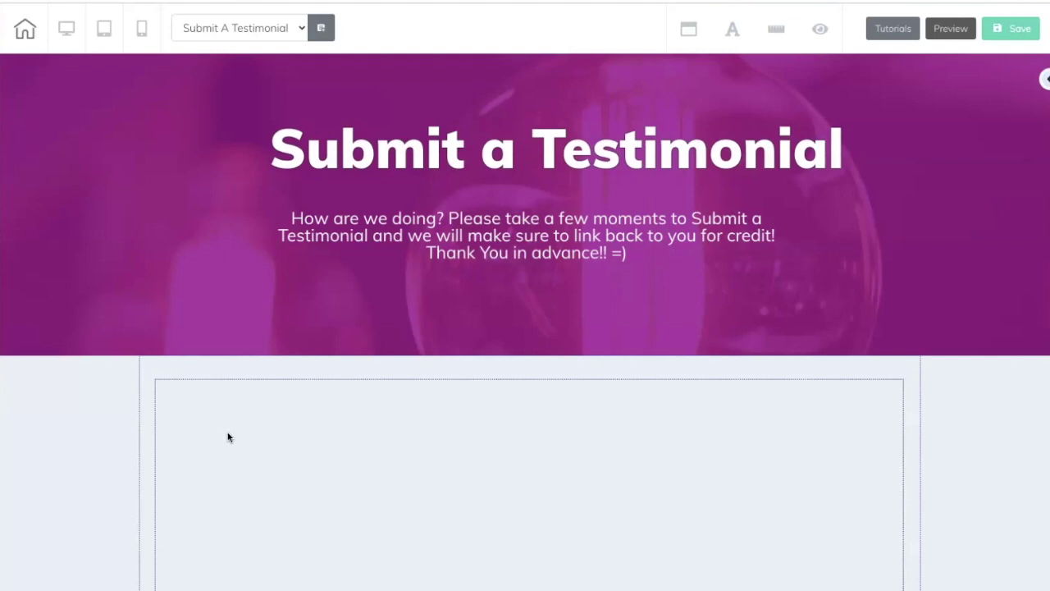
left_click(1046, 80)
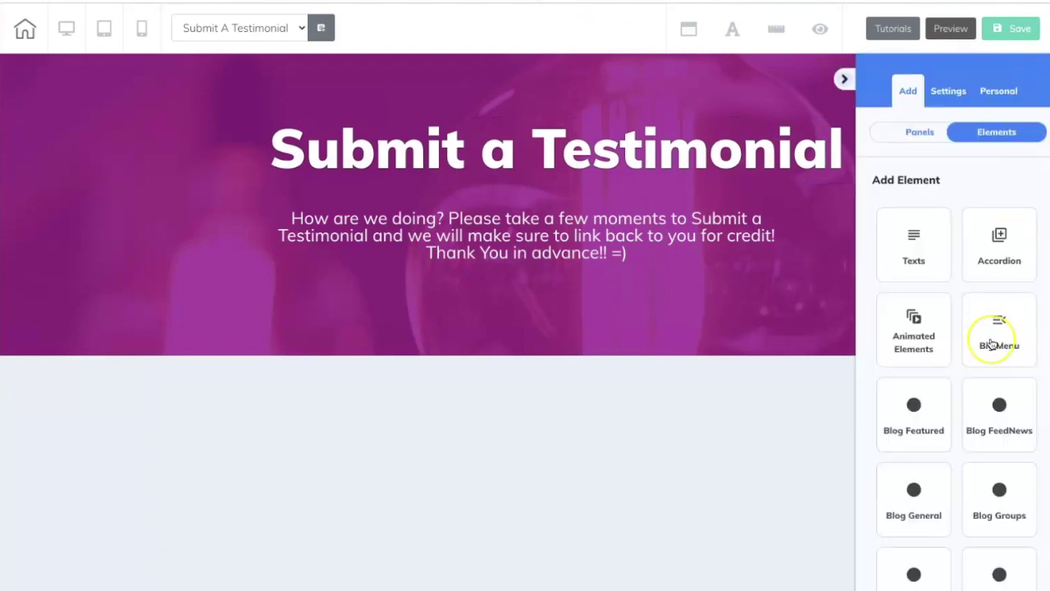
scroll(991, 342, "down", 4)
scroll(992, 342, "down", 4)
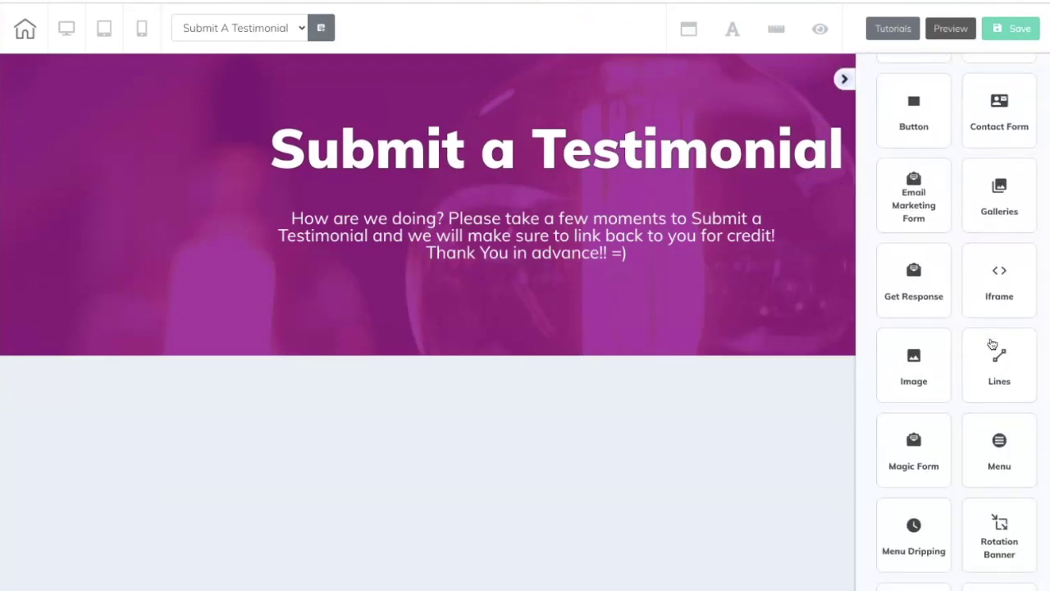
left_click(995, 279)
left_click_drag(996, 282, 471, 460)
Reposition the iframe in the panel and enlarge it to fill most of the panel's width.
scroll(481, 451, "down", 2)
left_click_drag(457, 370, 408, 357)
left_click_drag(533, 379, 839, 584)
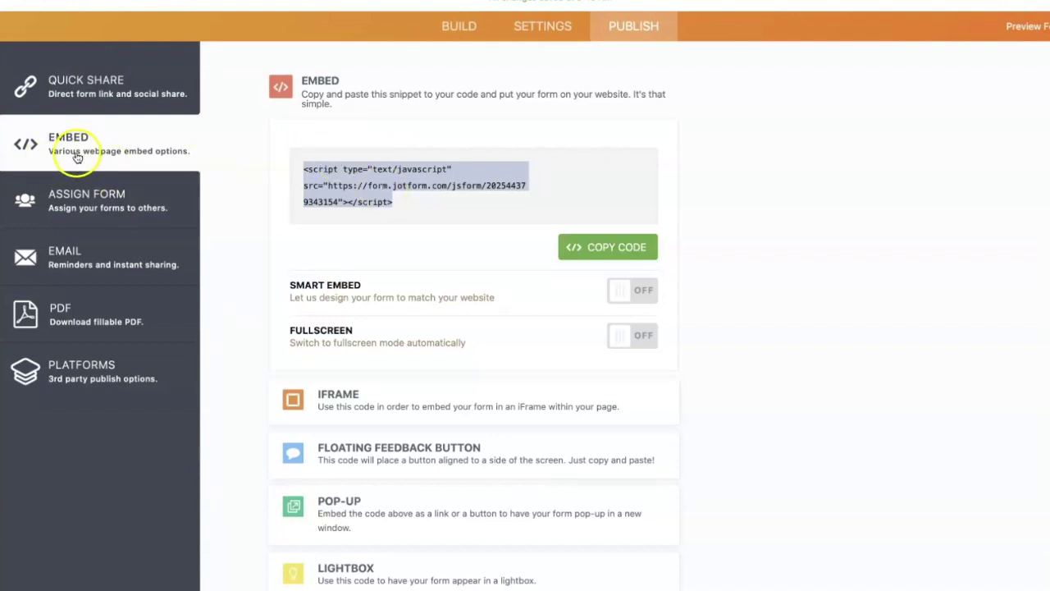
Switch back to JotForm and copy the testimonial form's script embed code.
left_click_drag(302, 169, 429, 207)
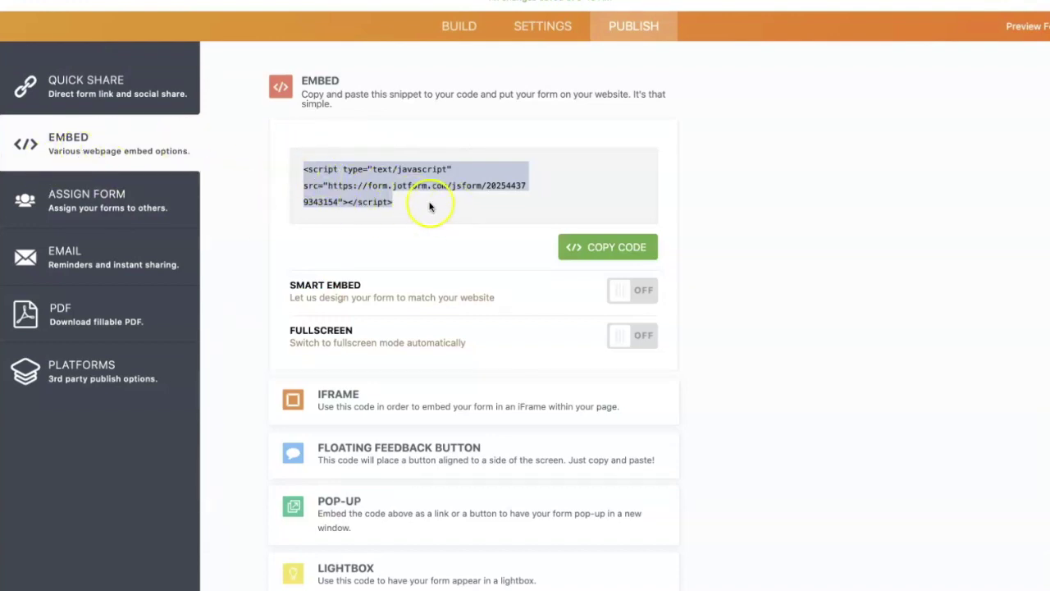
left_click_drag(302, 169, 408, 216)
left_click(602, 250)
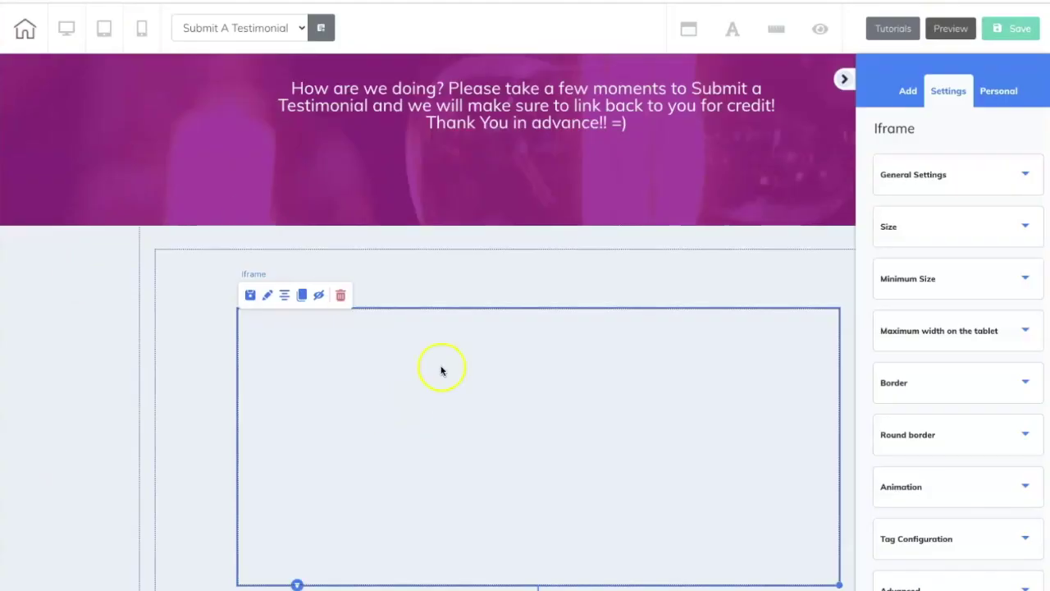
Paste the copied JotForm script into the iframe's Embed Doc setting and apply it.
left_click(968, 174)
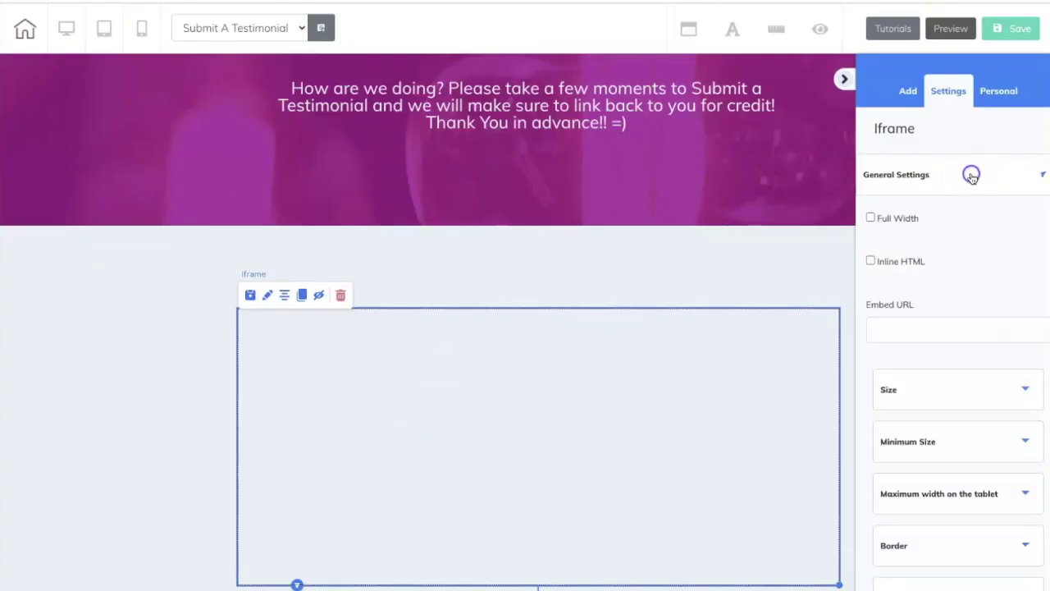
left_click(910, 400)
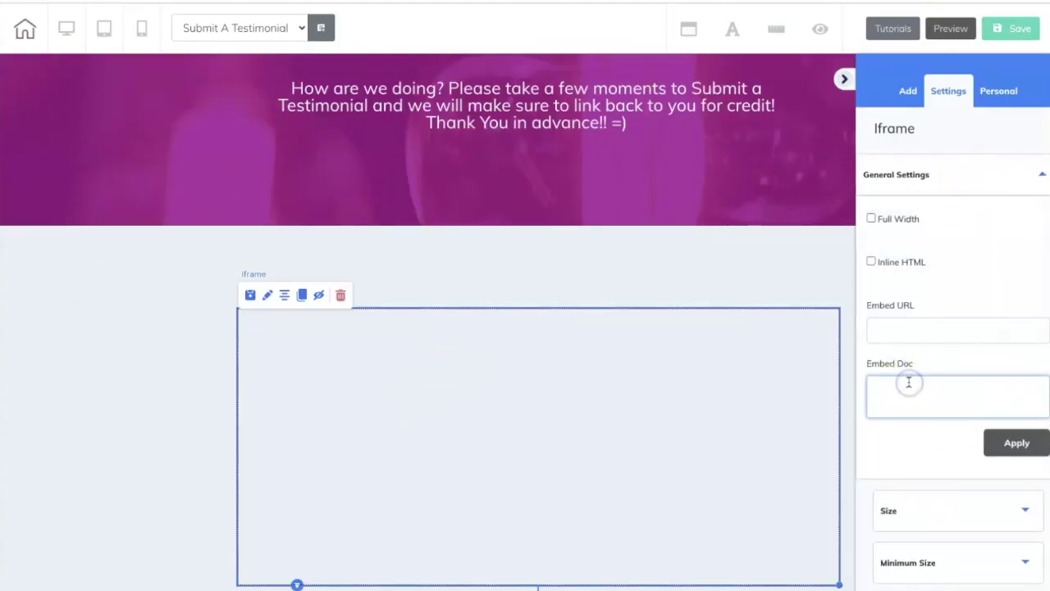
key("ctrl+v")
left_click(1015, 448)
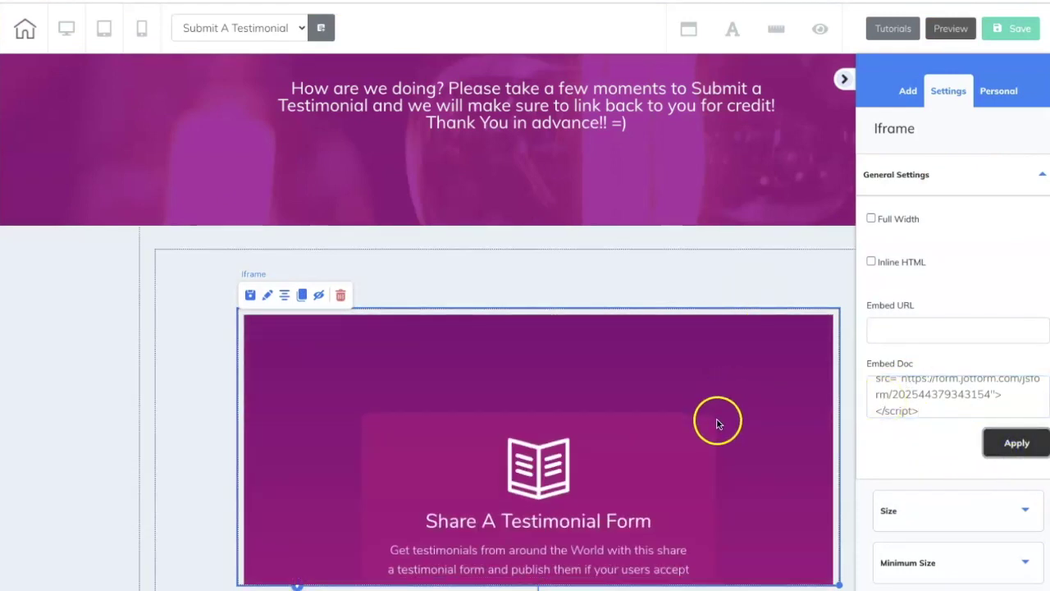
Lengthen the iframe until the form's whole welcome card and Start button fit, and nudge it slightly left in the panel.
scroll(215, 371, "down", 3)
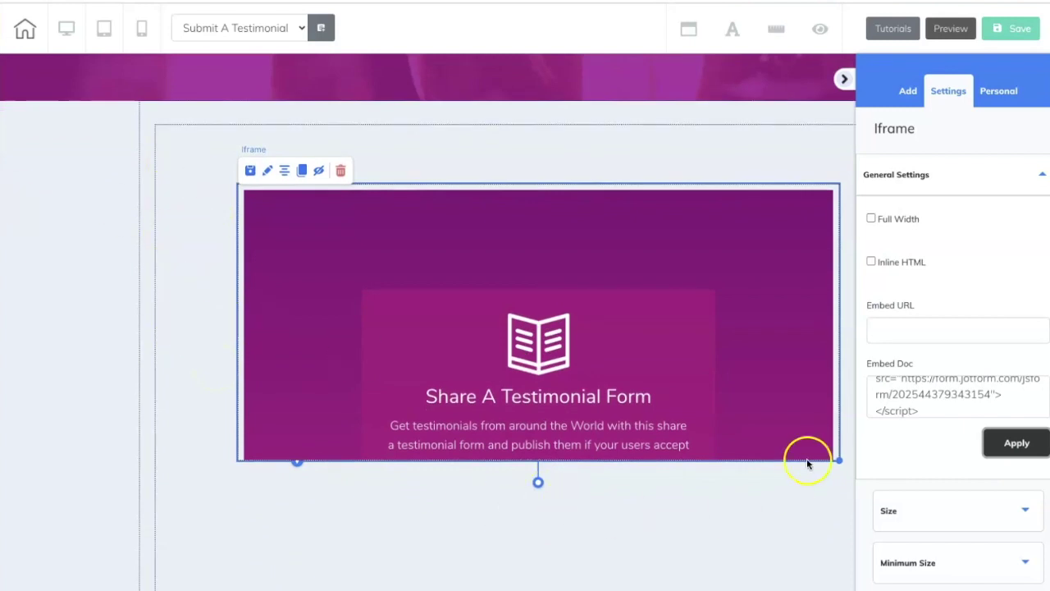
left_click_drag(839, 463, 835, 577)
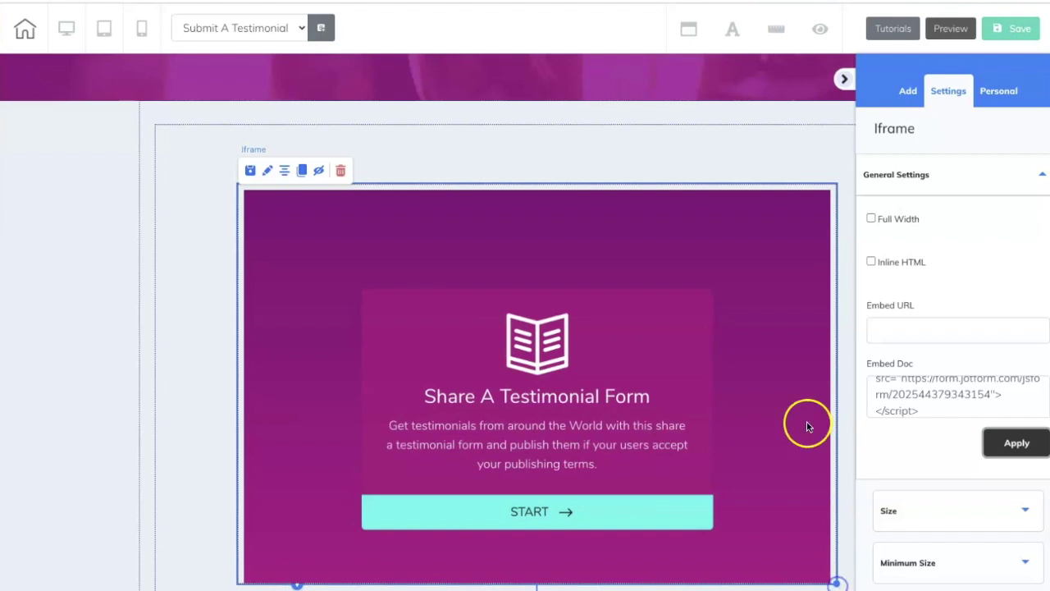
scroll(809, 424, "down", 5)
left_click_drag(835, 387, 843, 449)
scroll(728, 260, "up", 5)
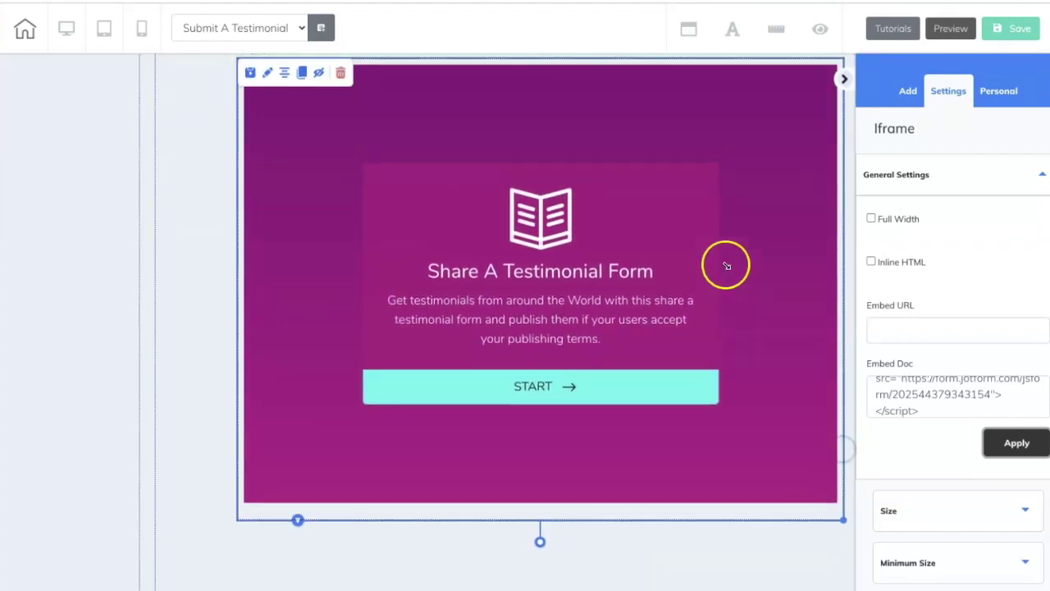
left_click(490, 195)
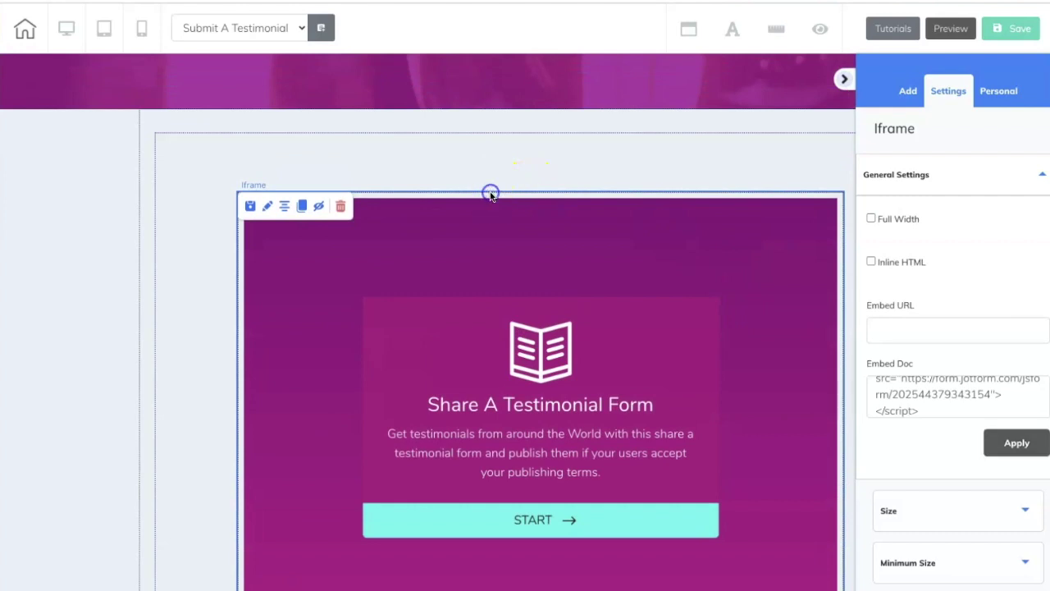
left_click(282, 181)
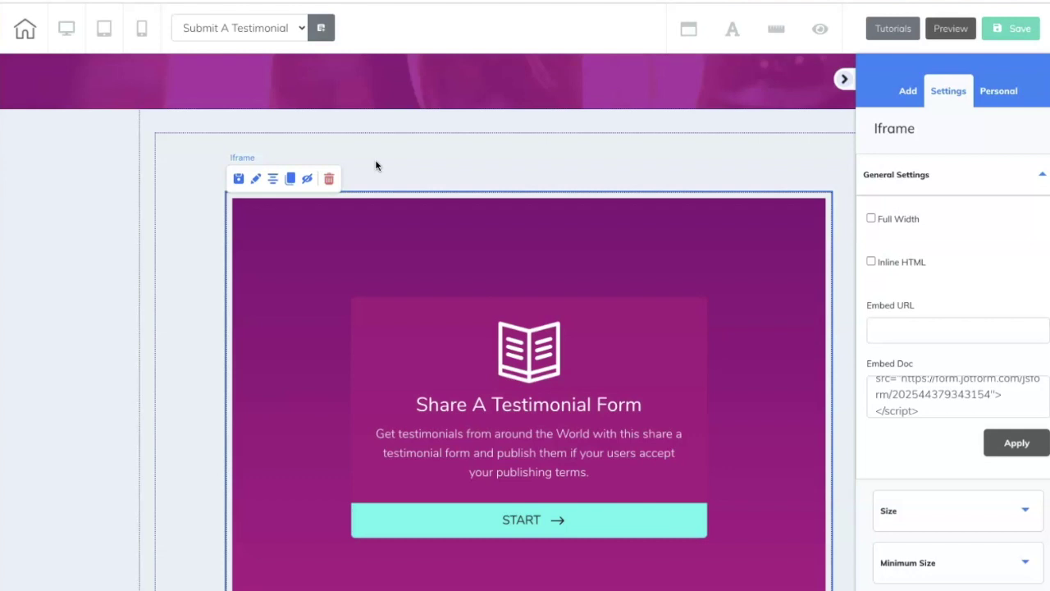
Save the Submit a Testimonial page and publish the site, dismissing the completion dialog.
left_click(1012, 28)
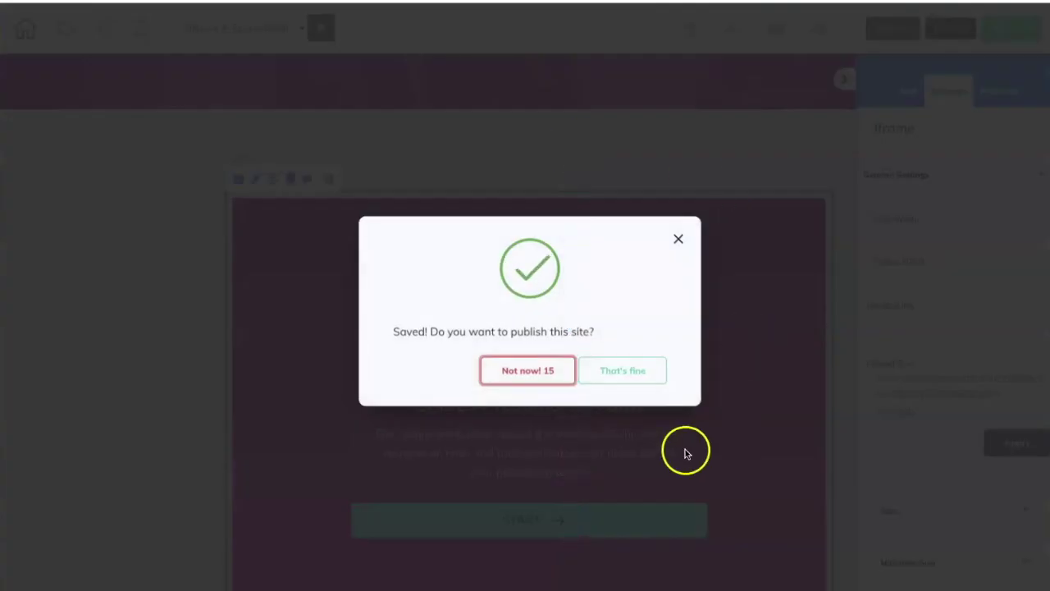
left_click(638, 379)
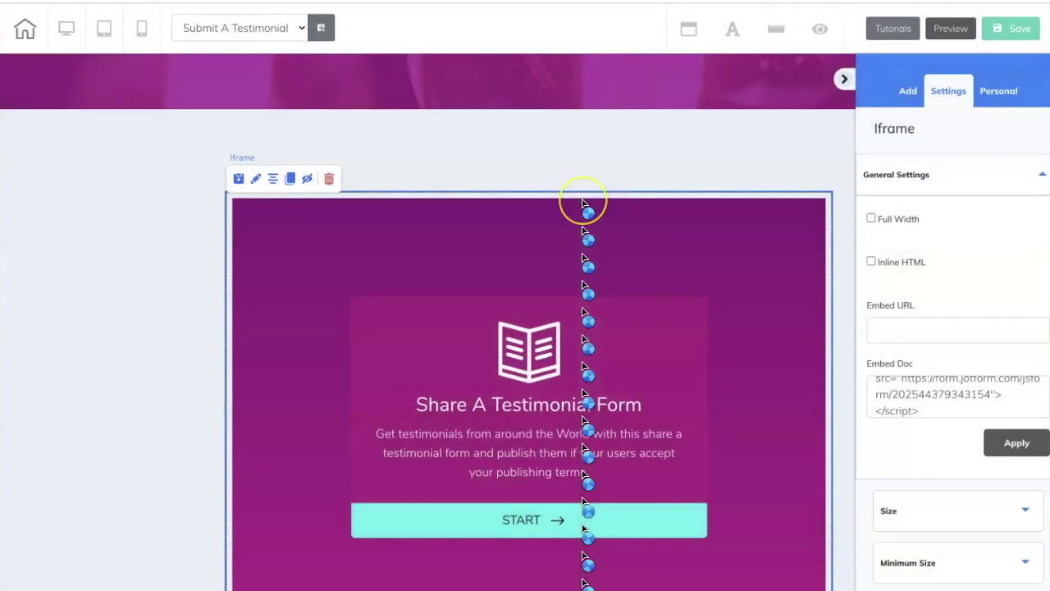
left_click(583, 203)
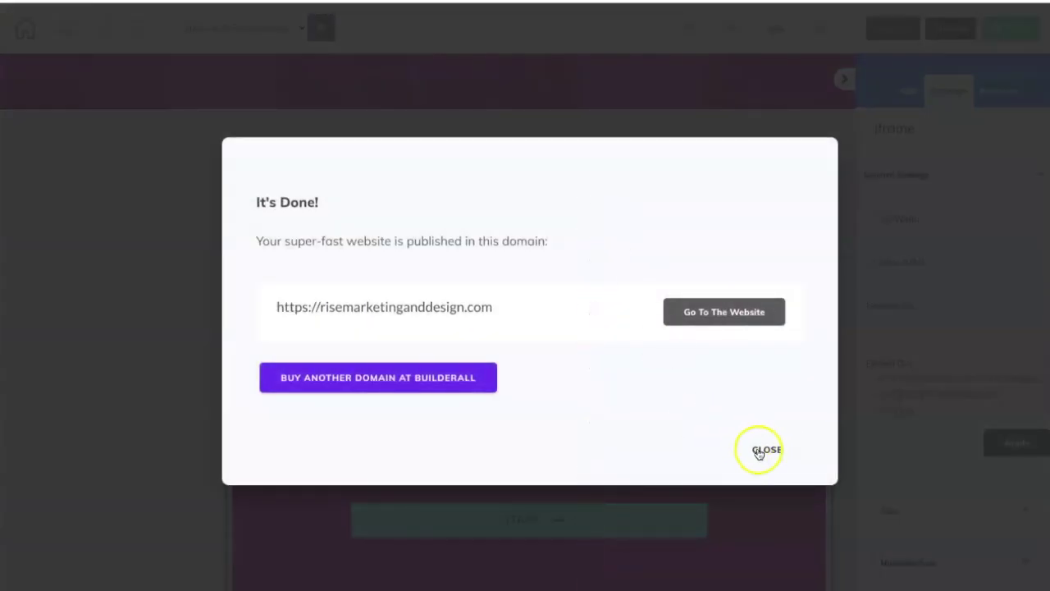
left_click(759, 450)
Exit the page editor with the changes saved and republish the site from its pages overview.
left_click(24, 31)
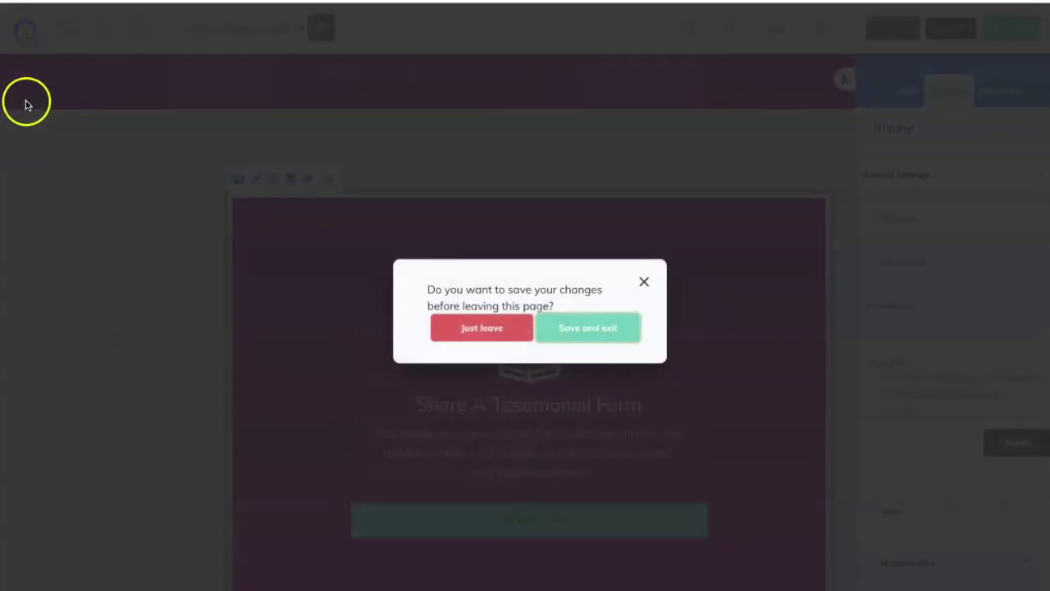
left_click(585, 330)
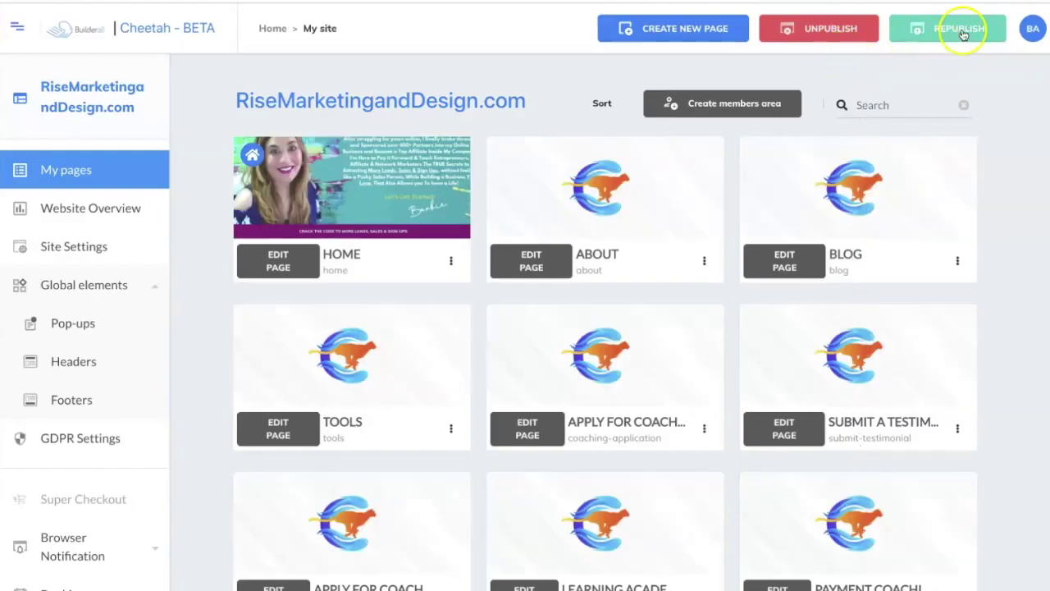
left_click(960, 29)
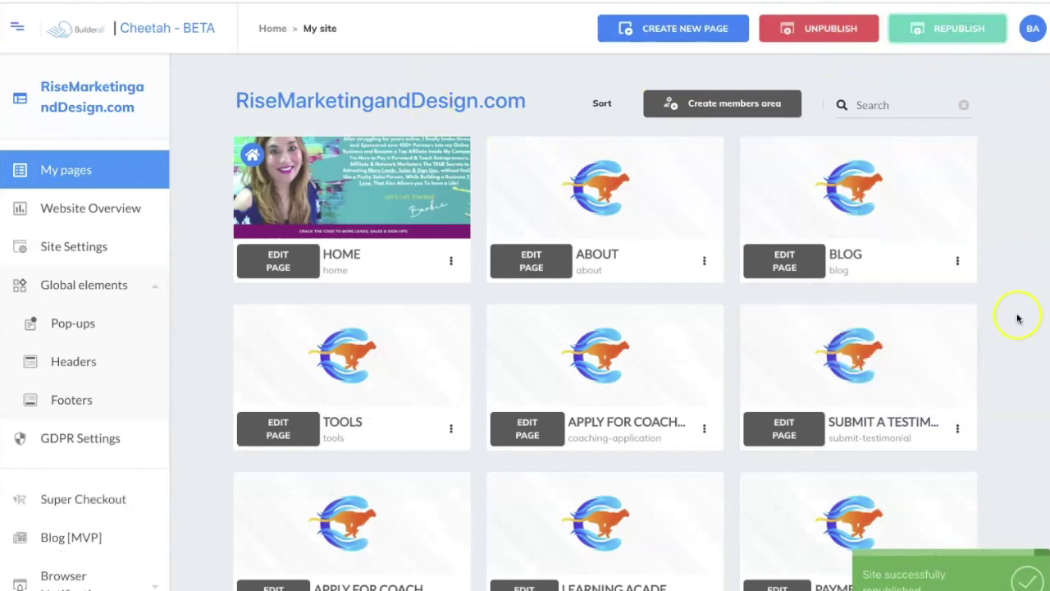
Open the live Submit a Testimonial page from the site's page list and examine the embedded form.
scroll(1018, 319, "down", 1)
left_click(958, 325)
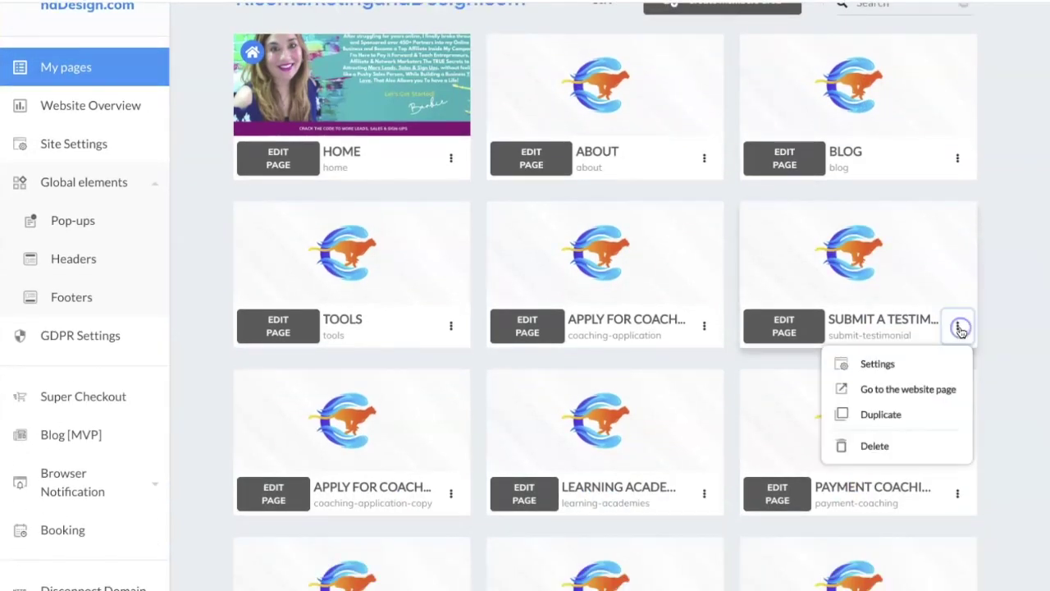
left_click(908, 390)
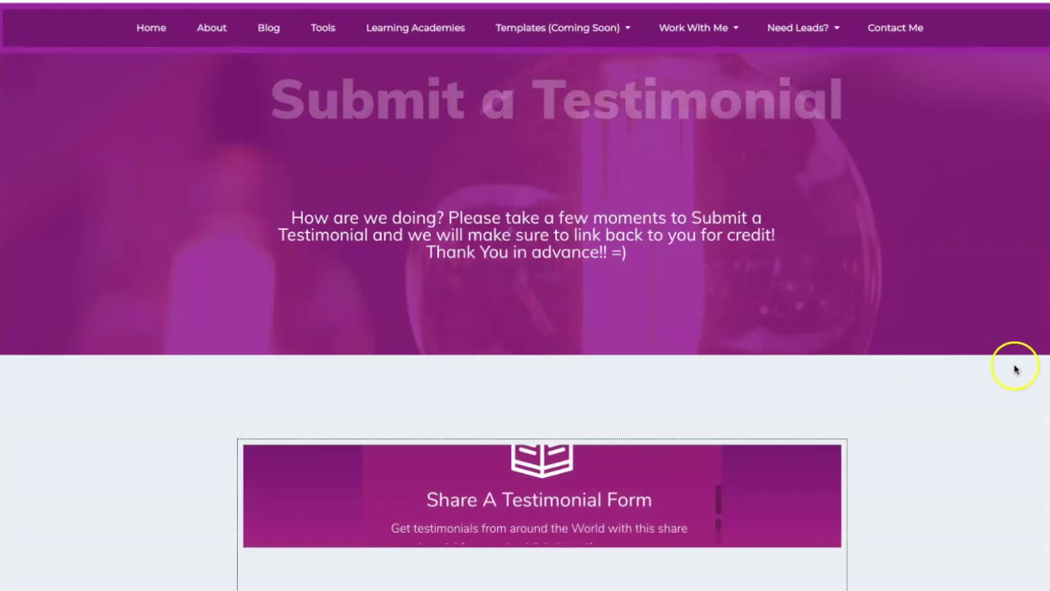
scroll(973, 337, "down", 3)
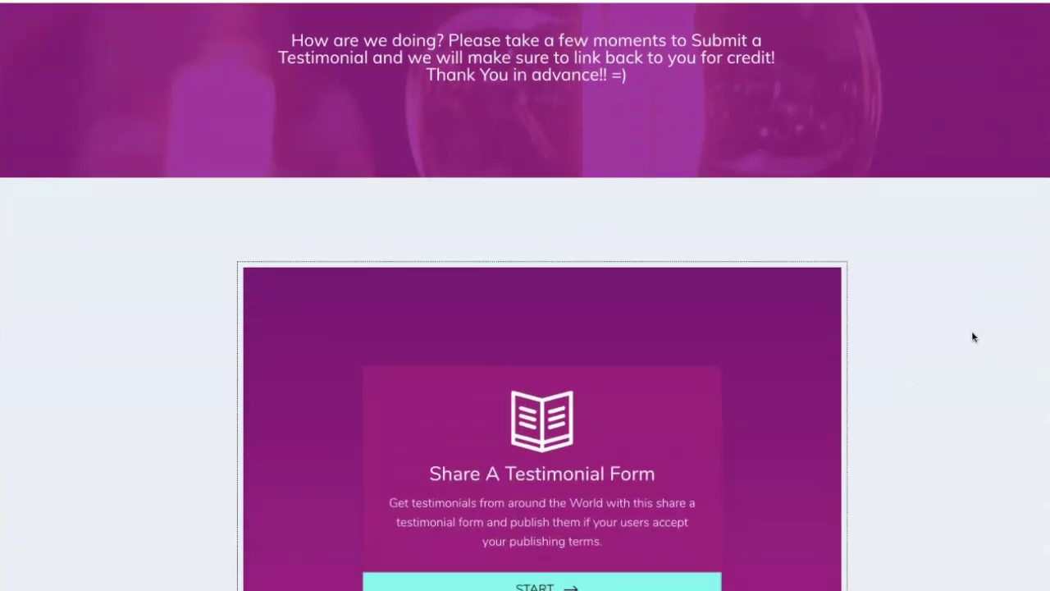
scroll(974, 337, "down", 2)
scroll(973, 336, "up", 2)
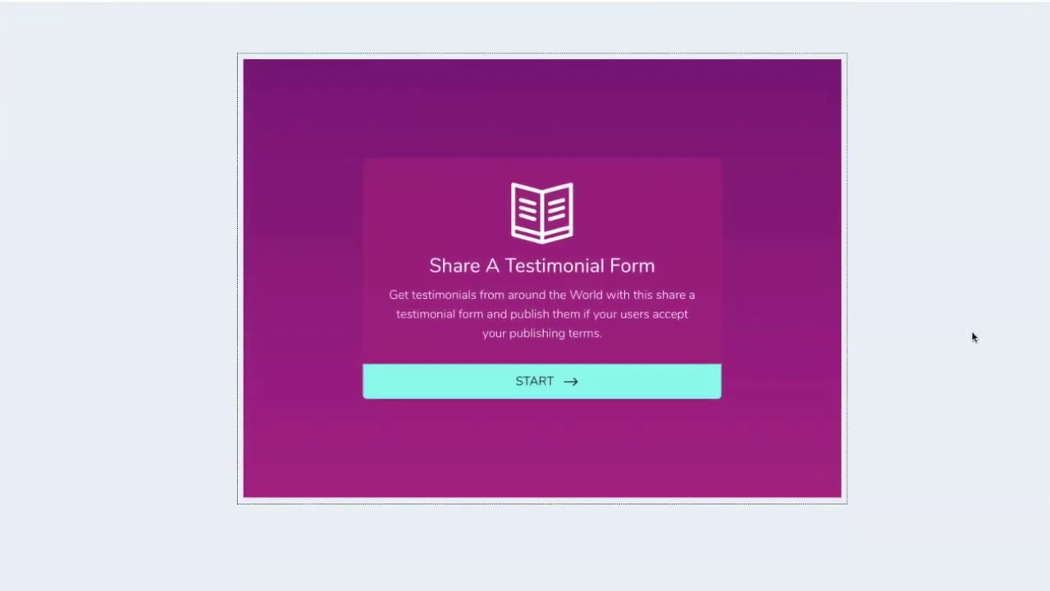
Start the embedded testimonial form and advance through its questions to Your Website without filling anything in.
left_click(478, 436)
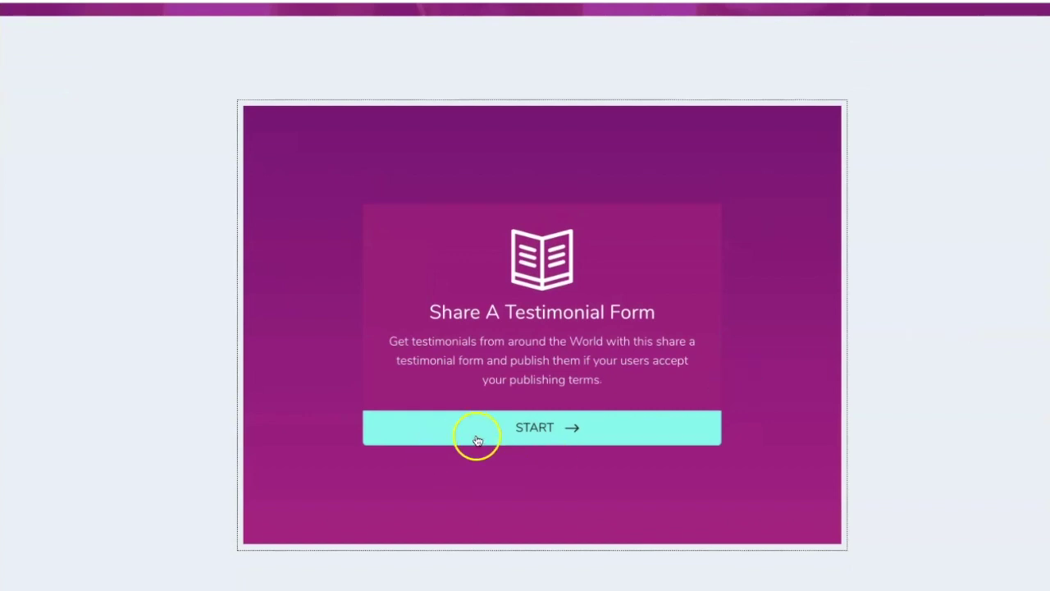
left_click(572, 378)
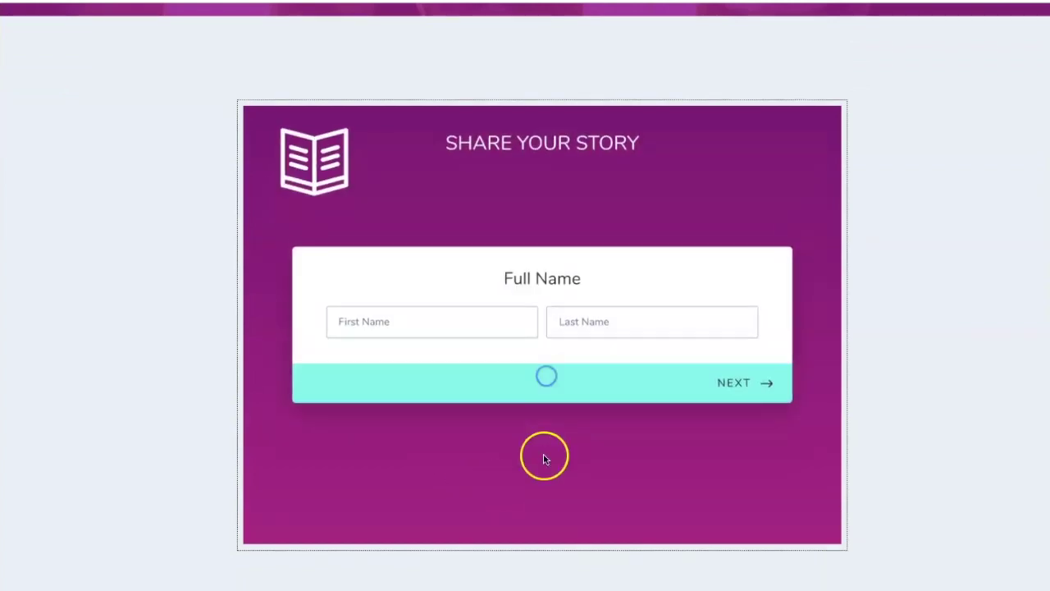
left_click(732, 379)
left_click(723, 370)
left_click(741, 363)
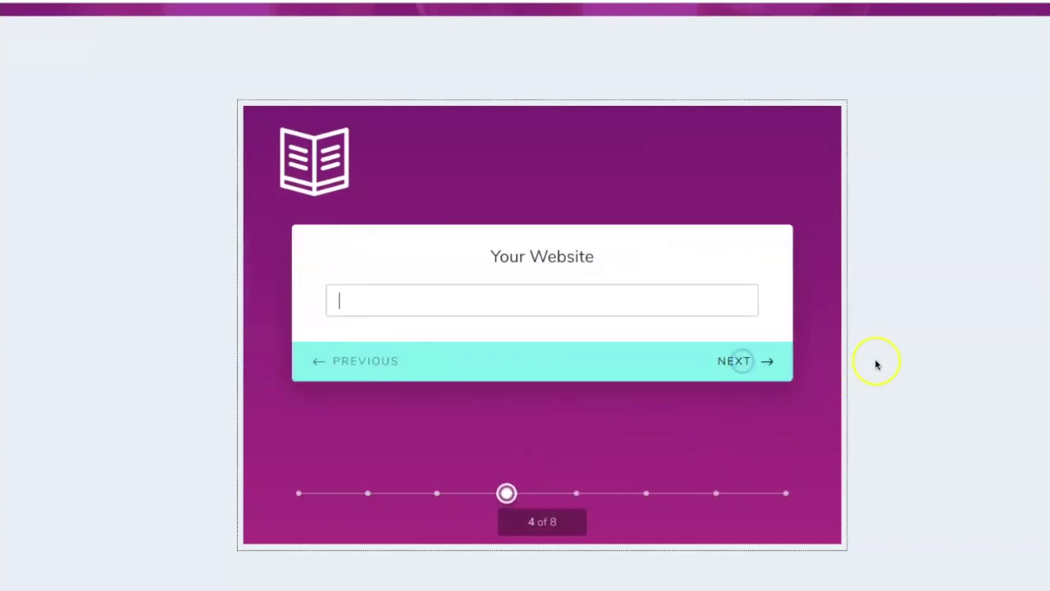
scroll(877, 365, "up", 1)
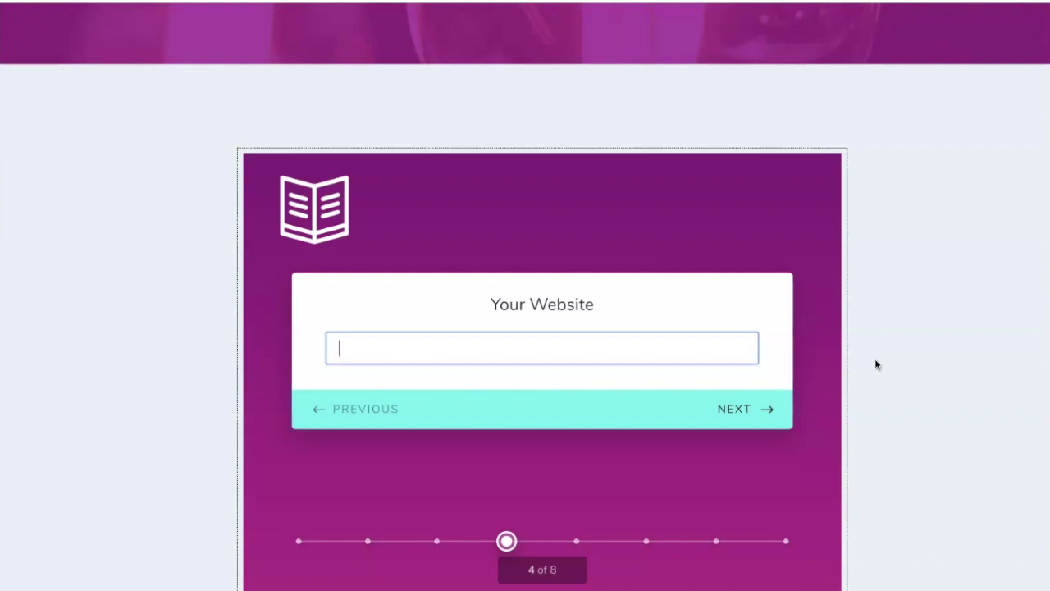
scroll(876, 365, "up", 1)
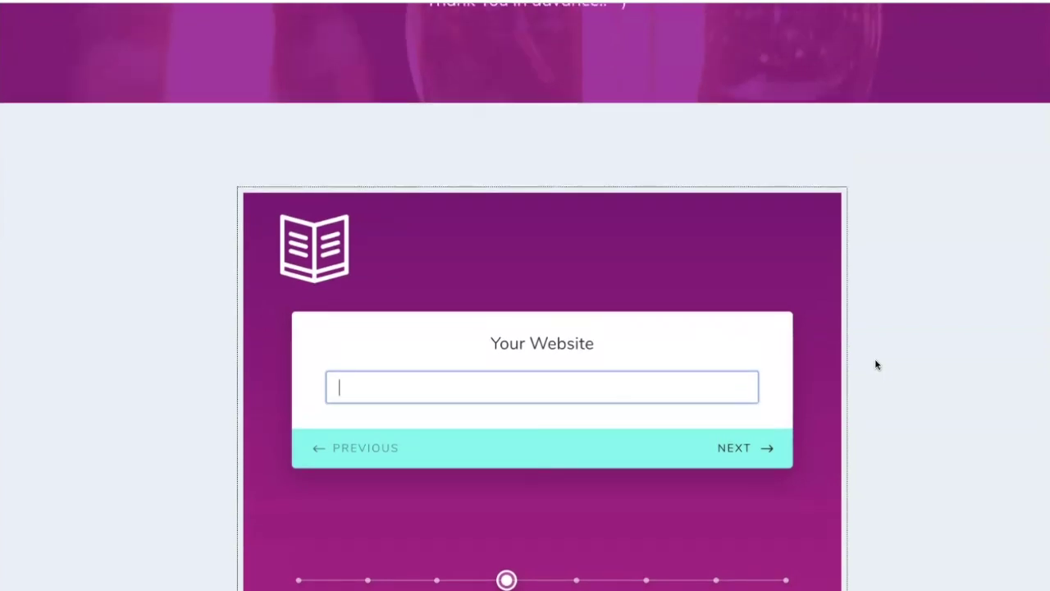
scroll(876, 364, "up", 2)
scroll(876, 365, "down", 2)
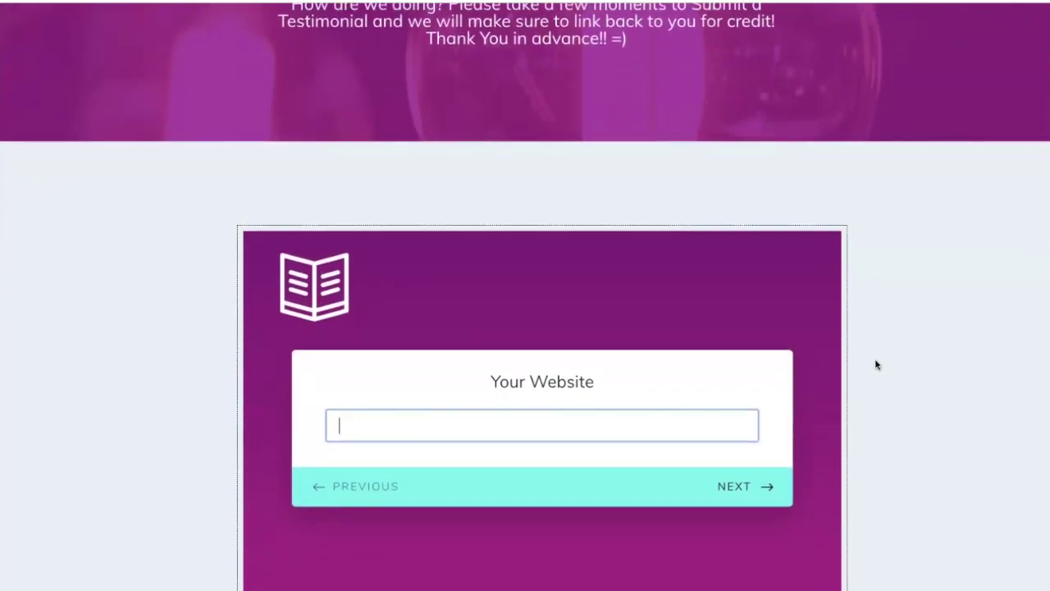
scroll(877, 364, "down", 1)
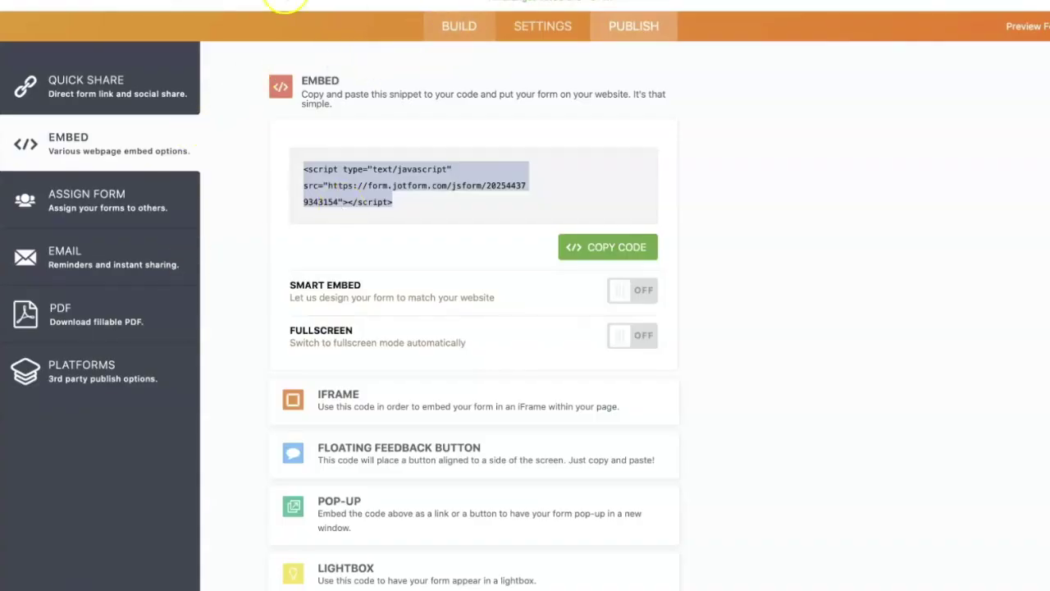
Switch back to JotForm, go to the list of forms, and open the 5 Day How To Sell without Selling Survey for editing.
left_click(68, 1)
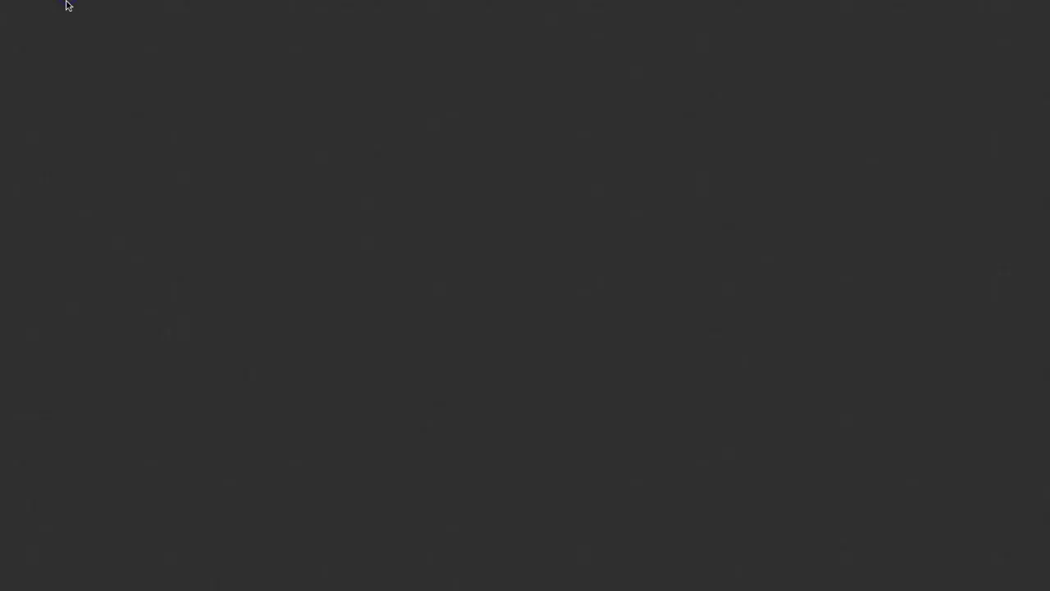
left_click(418, 152)
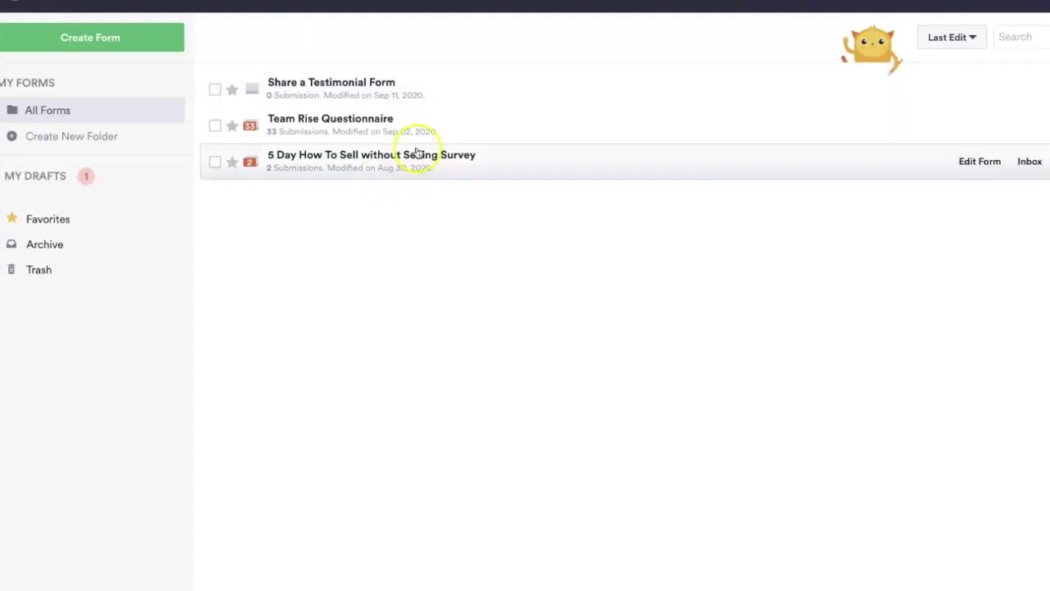
left_click(326, 166)
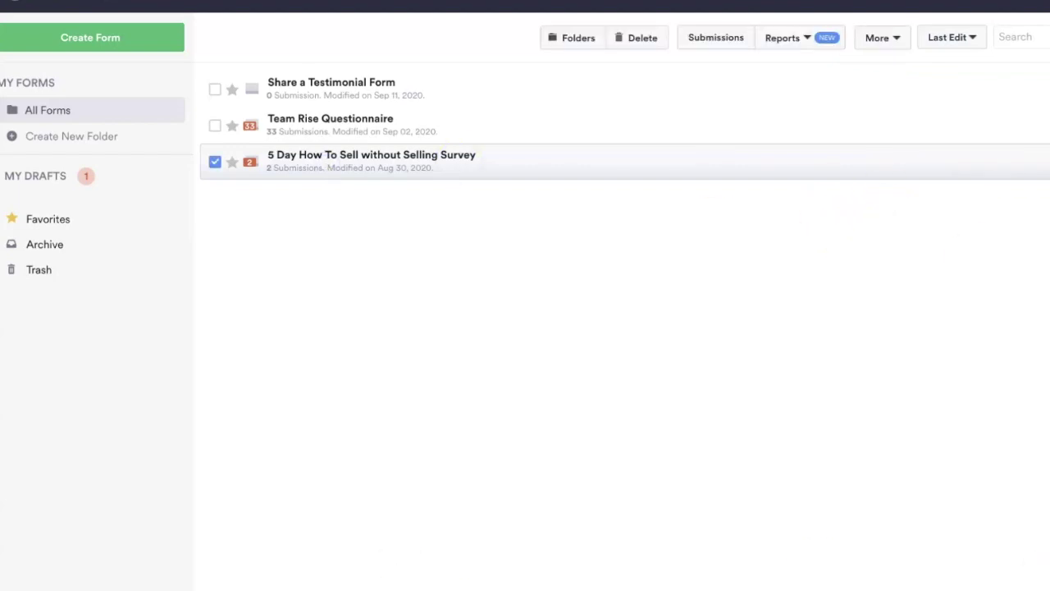
left_click(980, 162)
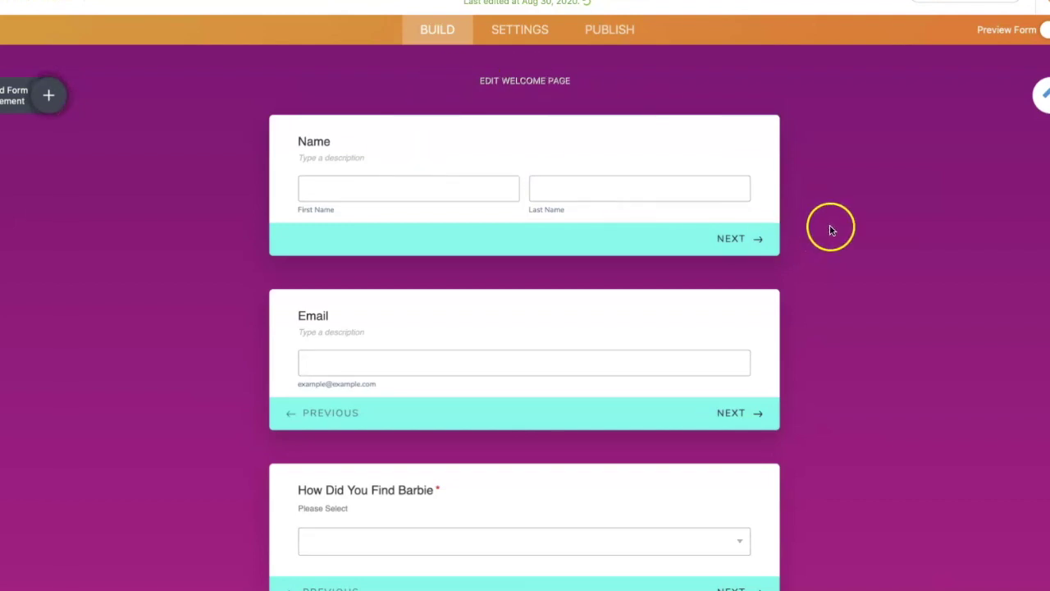
Look through the survey form's questions, from the name and email fields to the business and challenge questions.
scroll(830, 230, "down", 1)
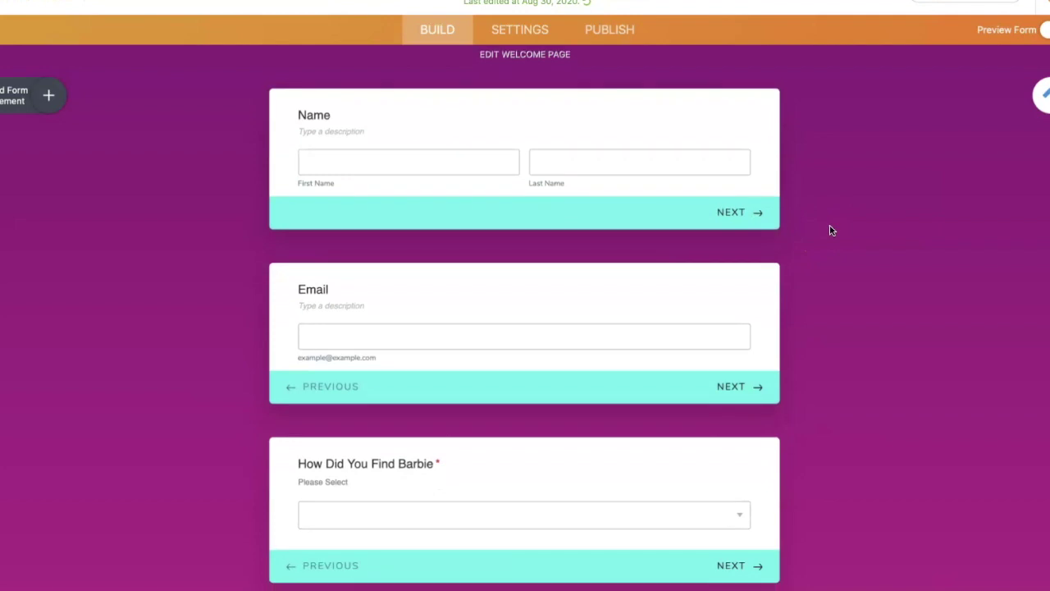
scroll(831, 230, "down", 3)
scroll(830, 230, "down", 2)
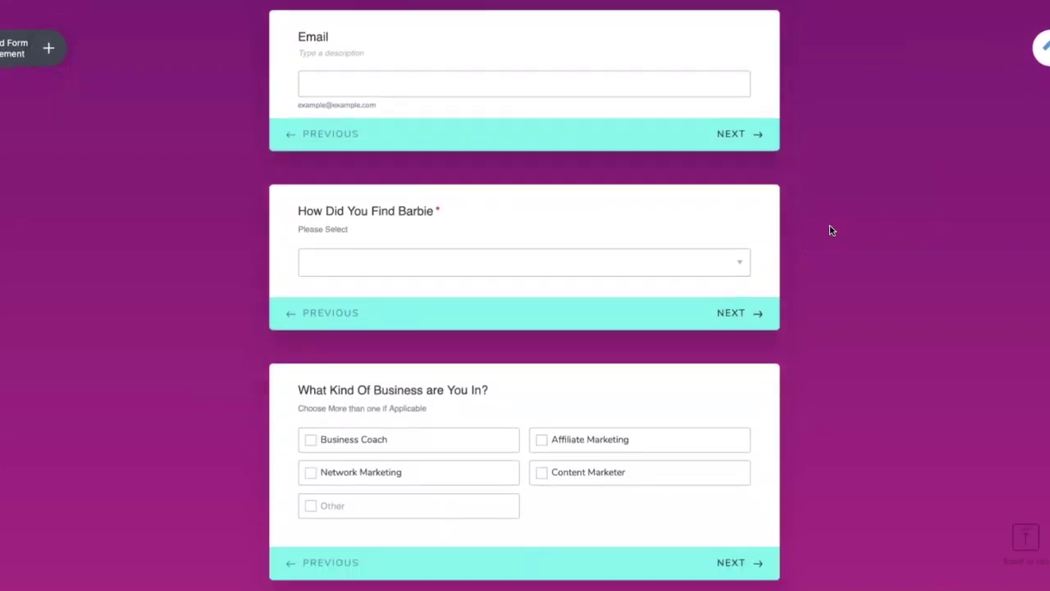
scroll(830, 230, "down", 3)
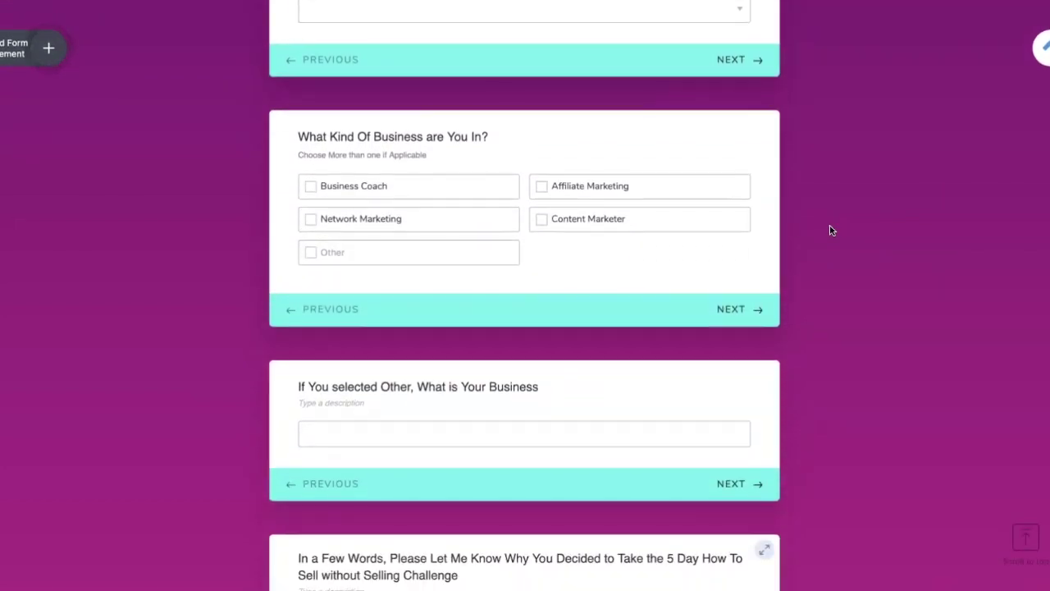
scroll(831, 230, "down", 2)
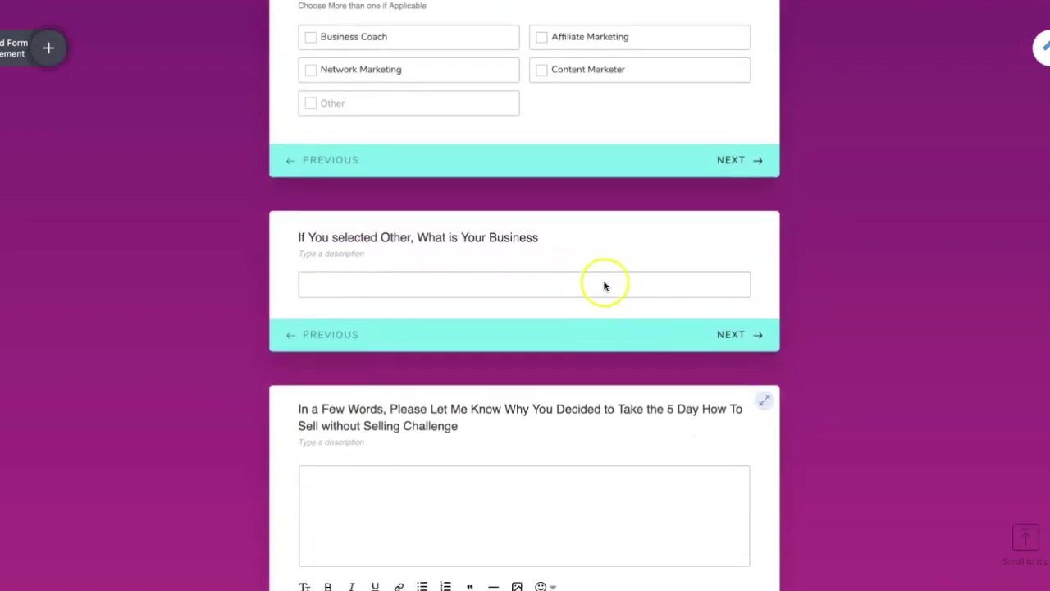
scroll(815, 253, "down", 2)
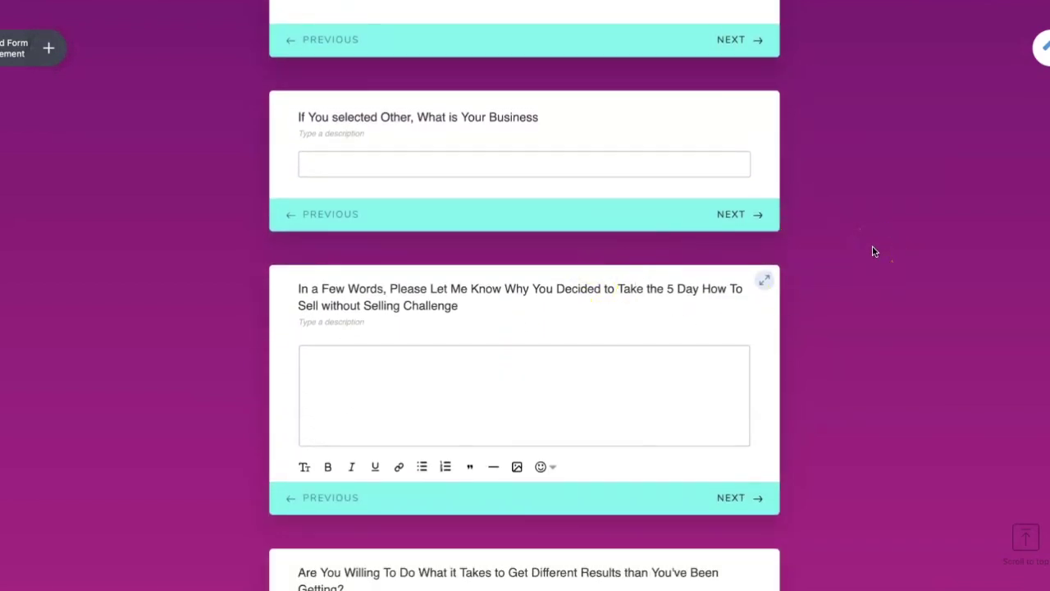
scroll(874, 252, "up", 7)
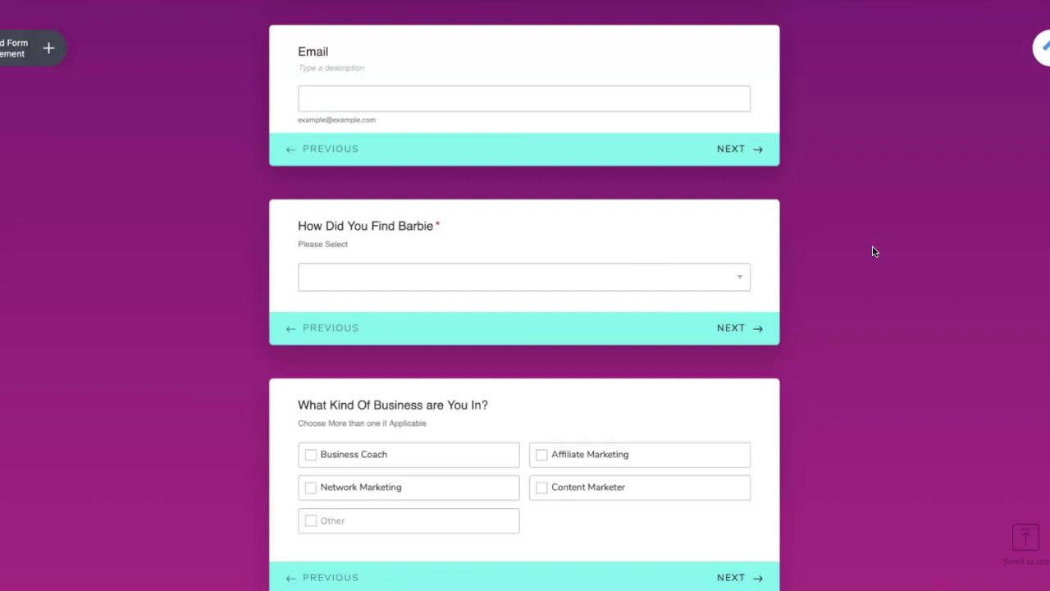
left_click(923, 112)
left_click(897, 136)
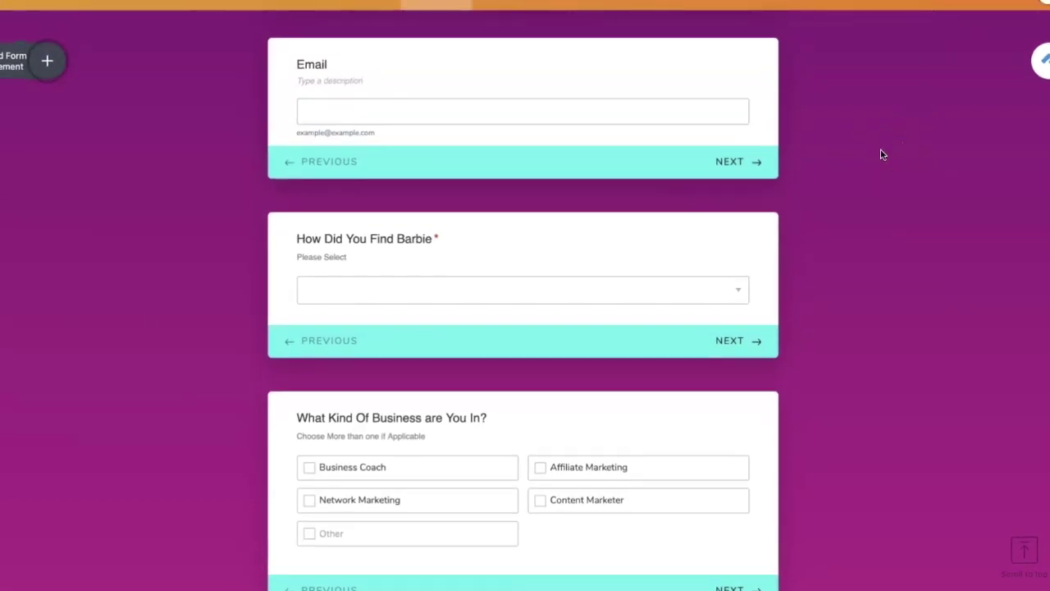
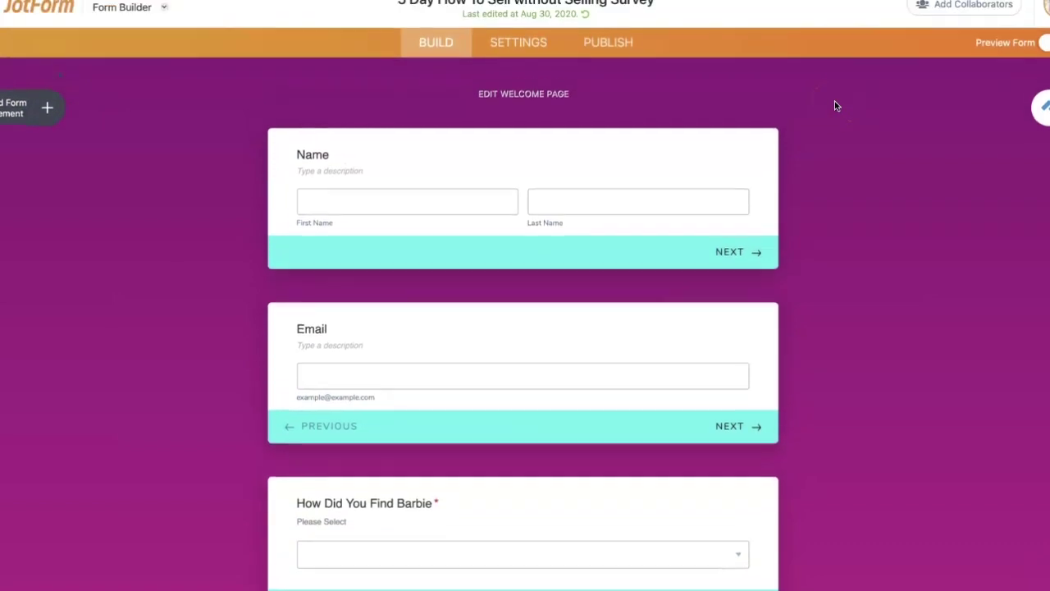
Return to the list of forms, open the Share a Testimonial Form for editing, and copy its direct share link from the publishing options.
left_click(38, 10)
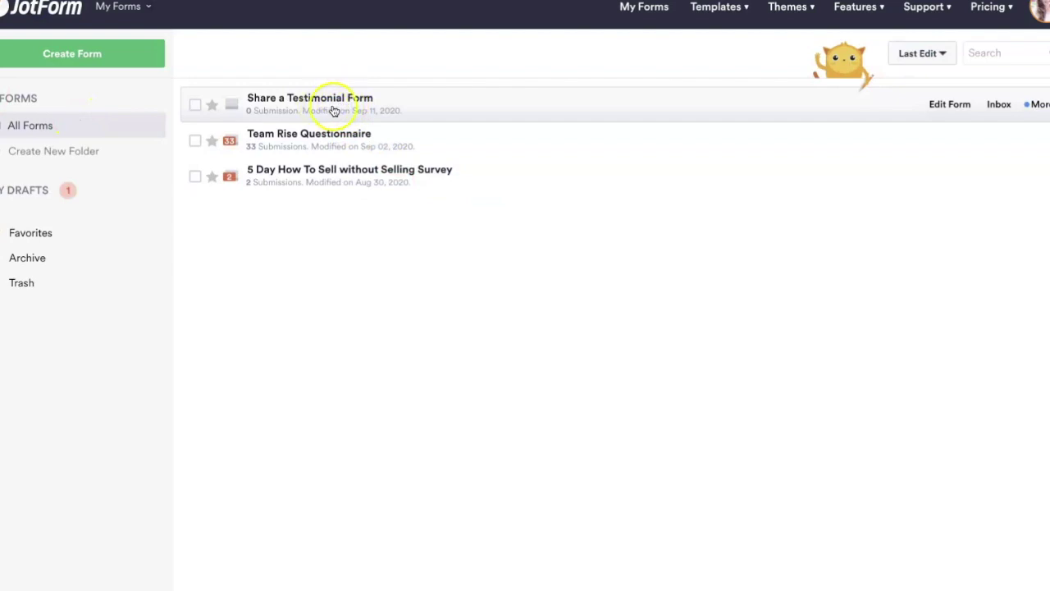
left_click(952, 107)
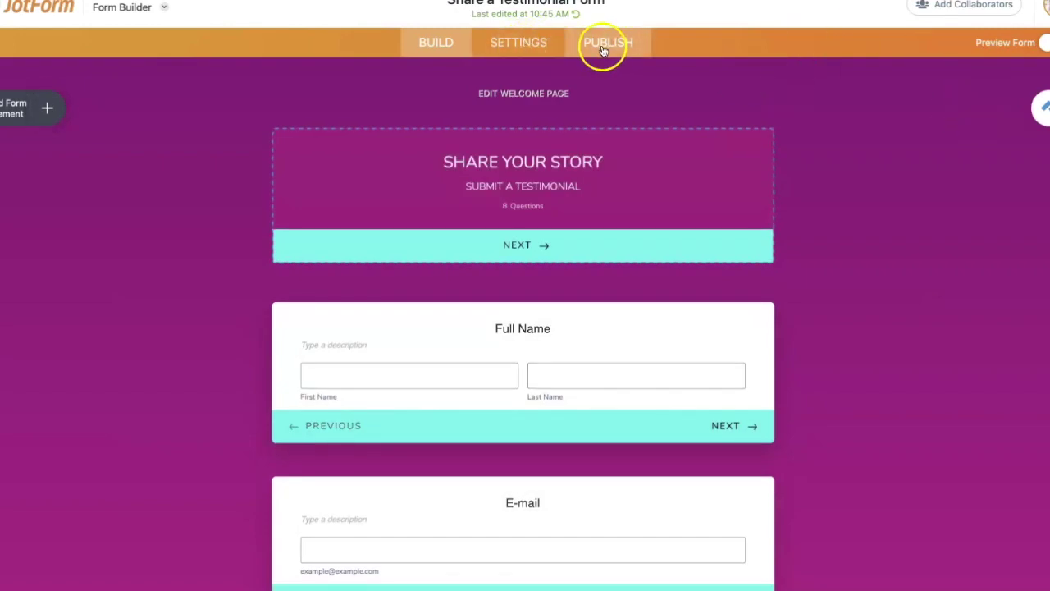
left_click(603, 50)
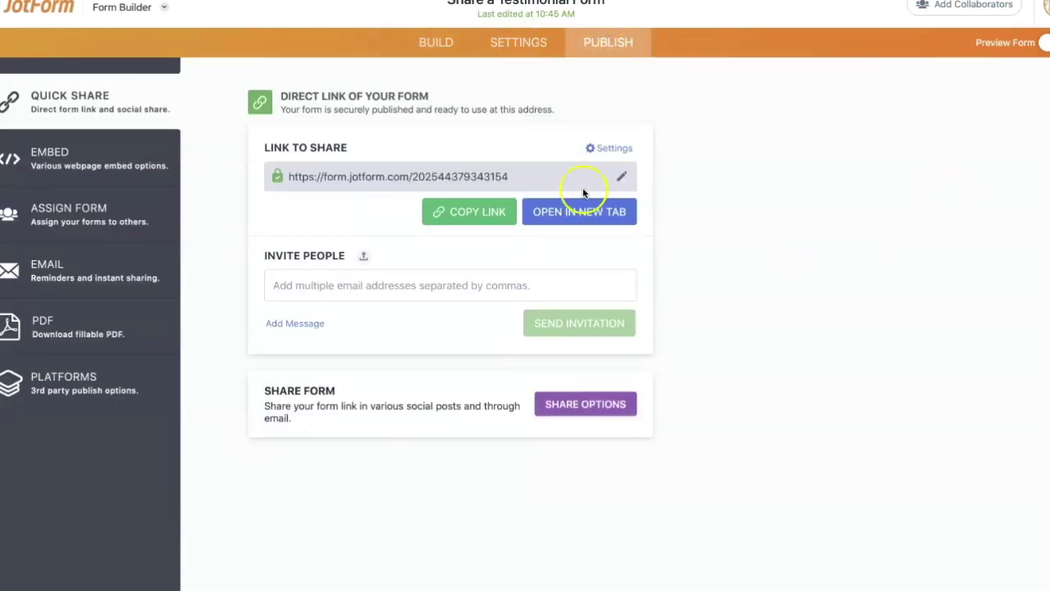
left_click(474, 215)
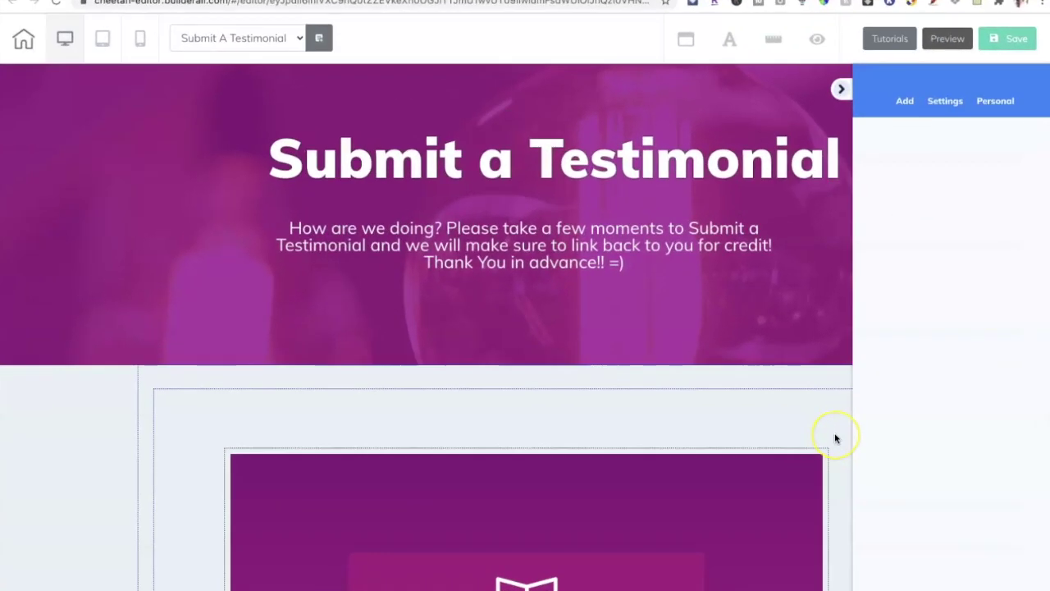
Add a Button element to the Submit a Testimonial page, centred below the embedded form.
scroll(835, 436, "down", 6)
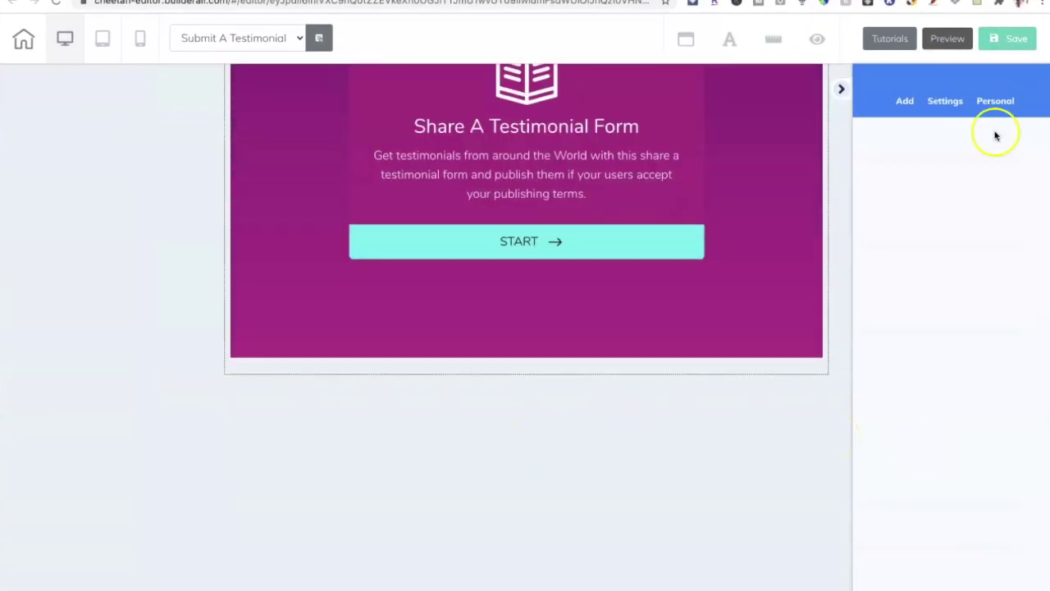
left_click(905, 100)
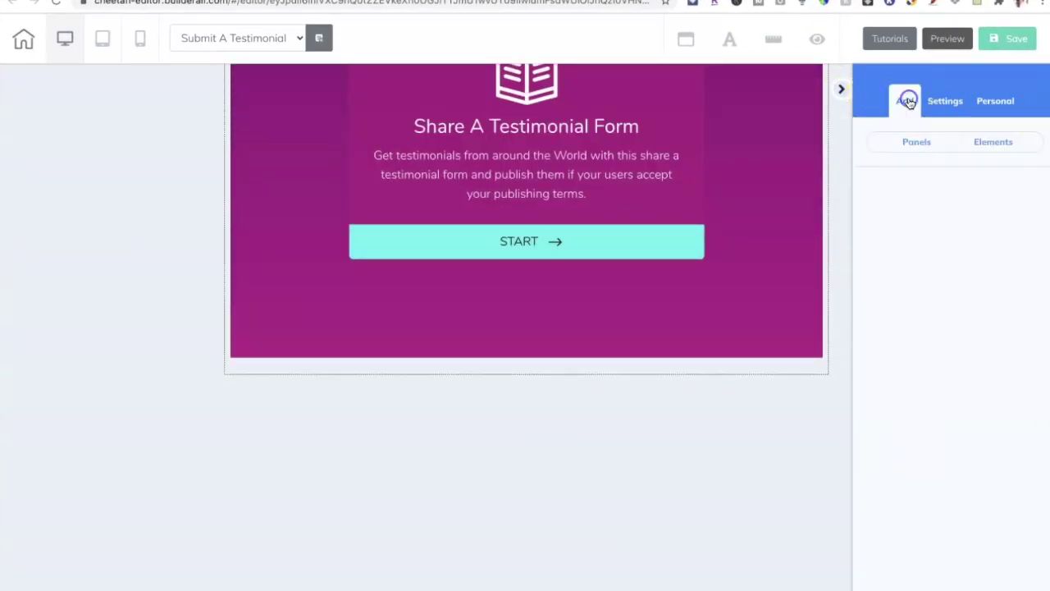
left_click(988, 145)
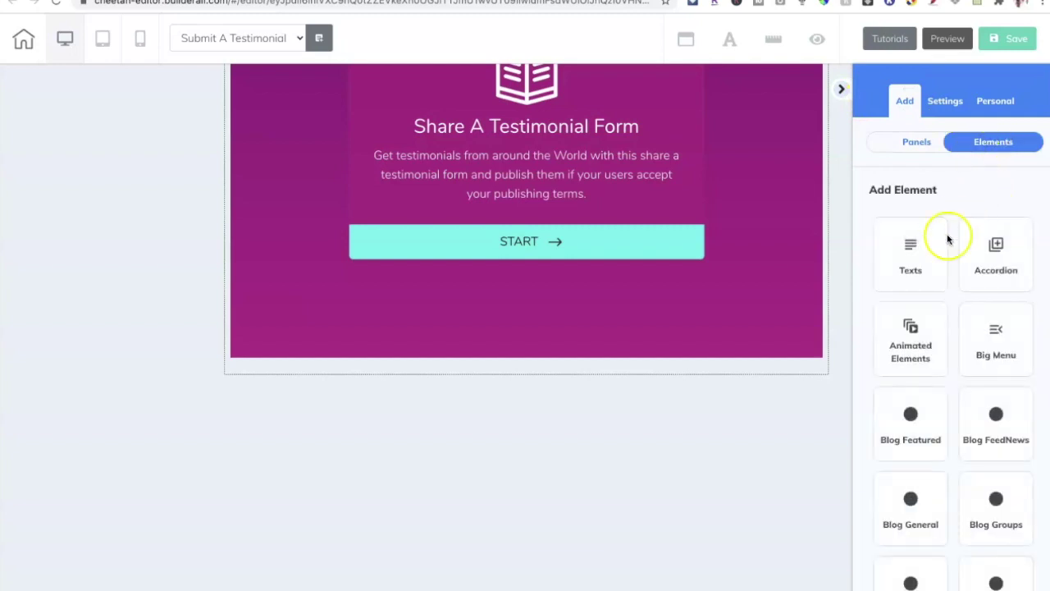
scroll(922, 307, "down", 2)
scroll(923, 311, "down", 1)
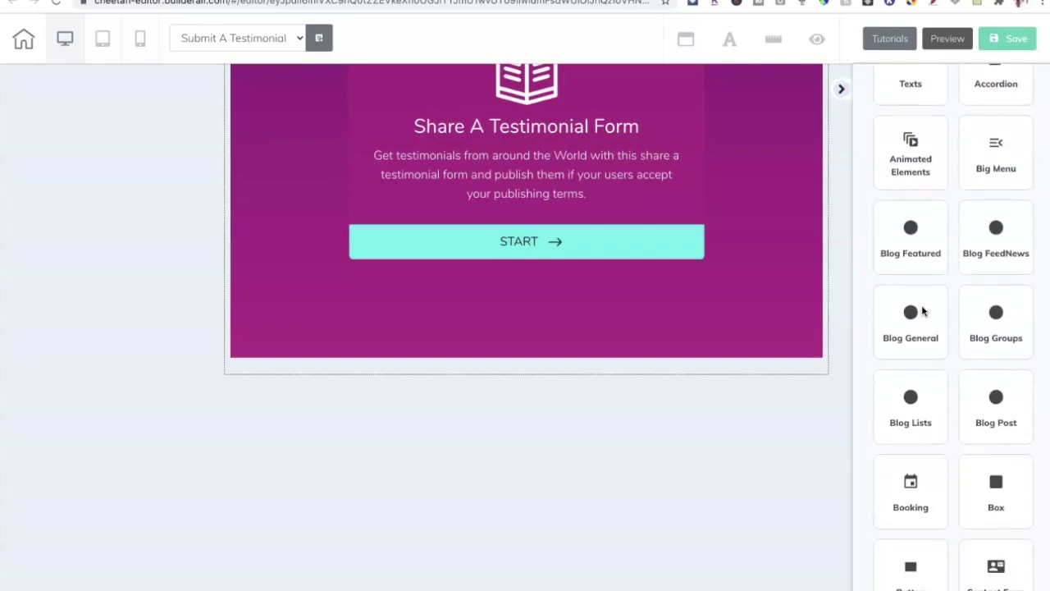
scroll(944, 242, "up", 1)
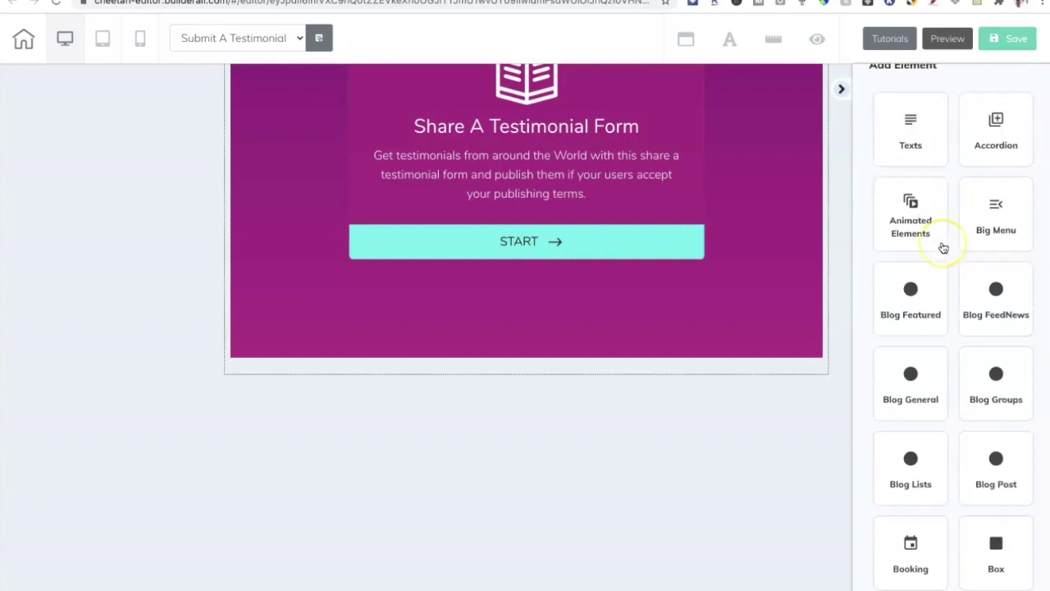
scroll(941, 246, "down", 2)
scroll(943, 247, "down", 2)
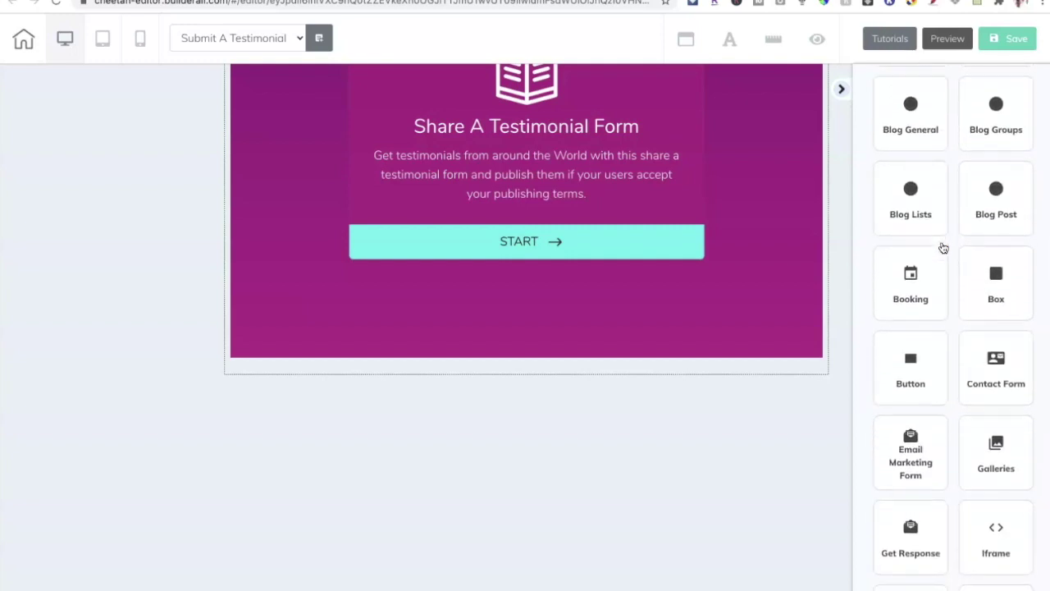
left_click(915, 354)
left_click_drag(957, 320, 645, 446)
left_click(480, 448)
left_click_drag(480, 447, 648, 481)
left_click(538, 466)
left_click(472, 433)
left_click(519, 136)
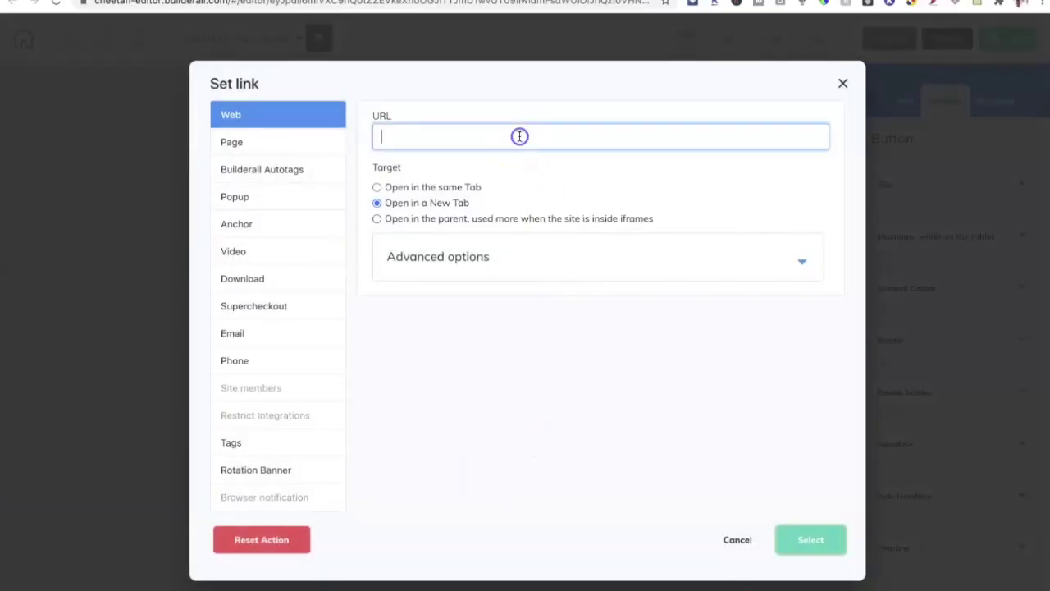
key("ctrl+v")
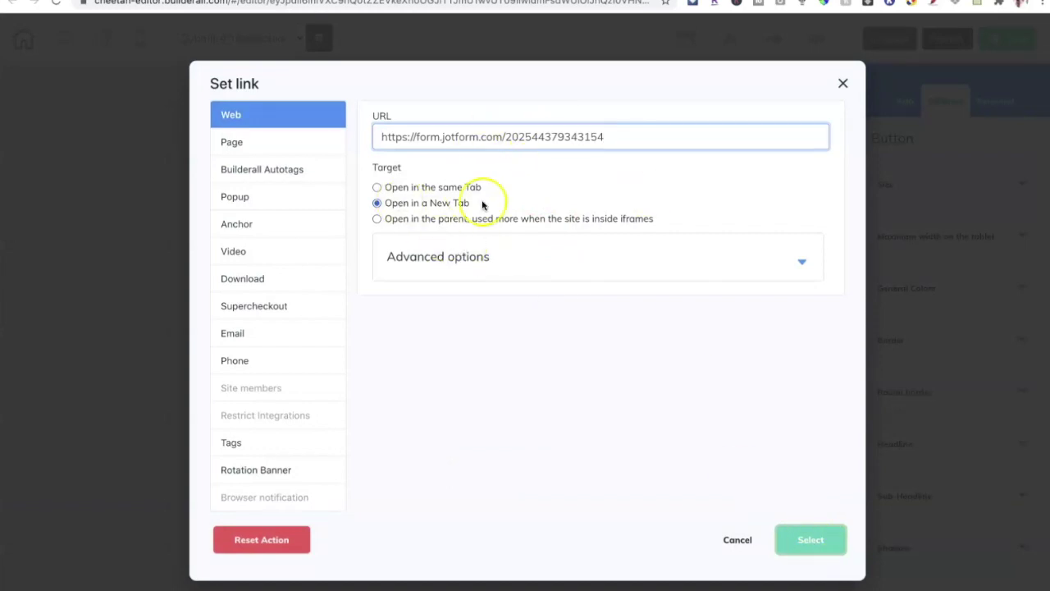
left_click(803, 541)
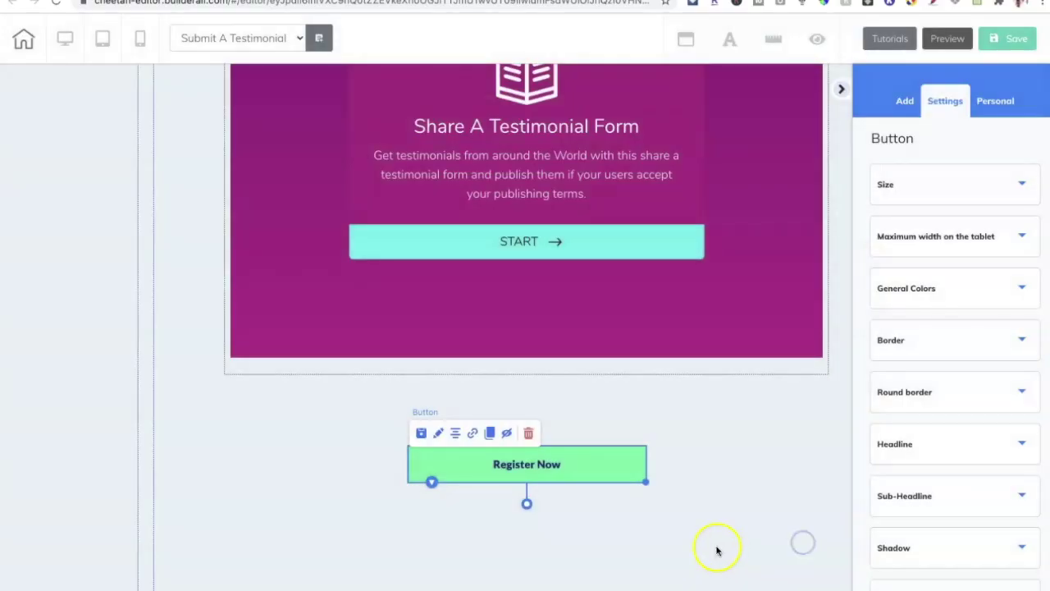
Save the Submit a Testimonial page, publish the site, and dismiss the publishing dialog.
left_click(1011, 39)
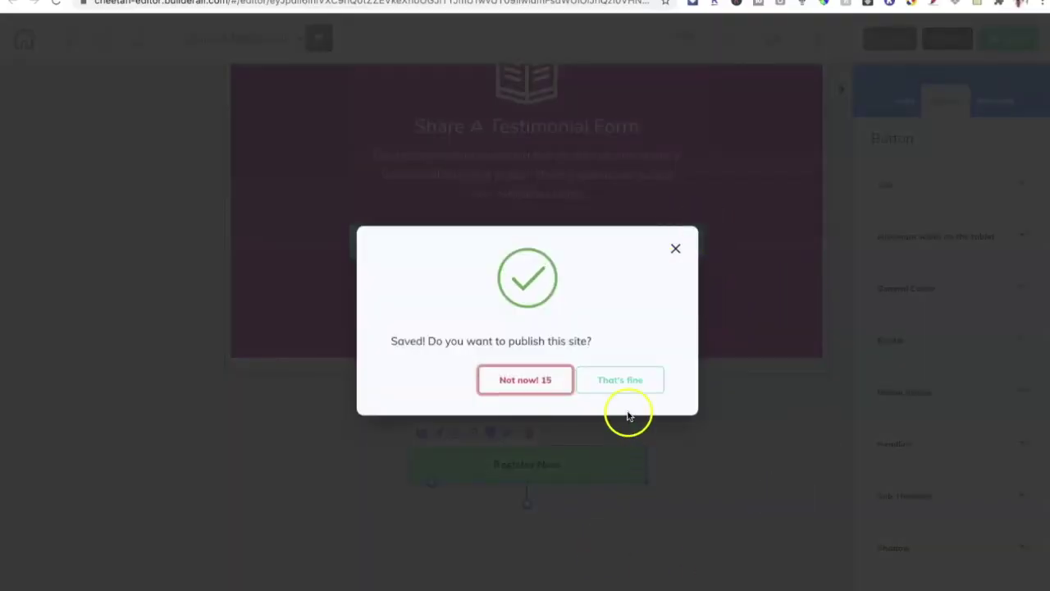
left_click(629, 380)
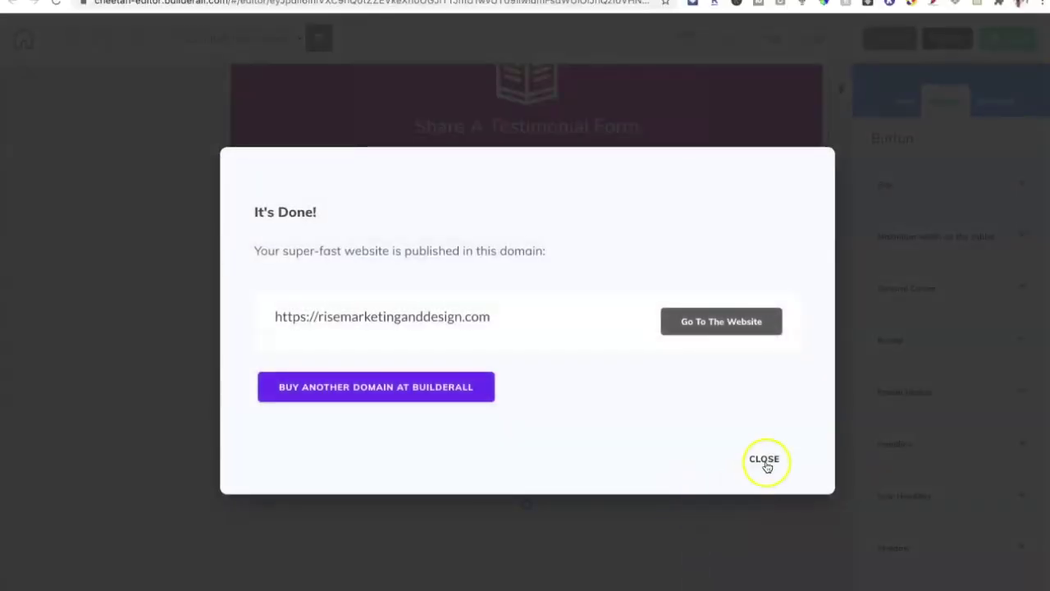
left_click(766, 464)
Leave the page editor for the site's page list and republish the whole website.
left_click(23, 45)
left_click(604, 345)
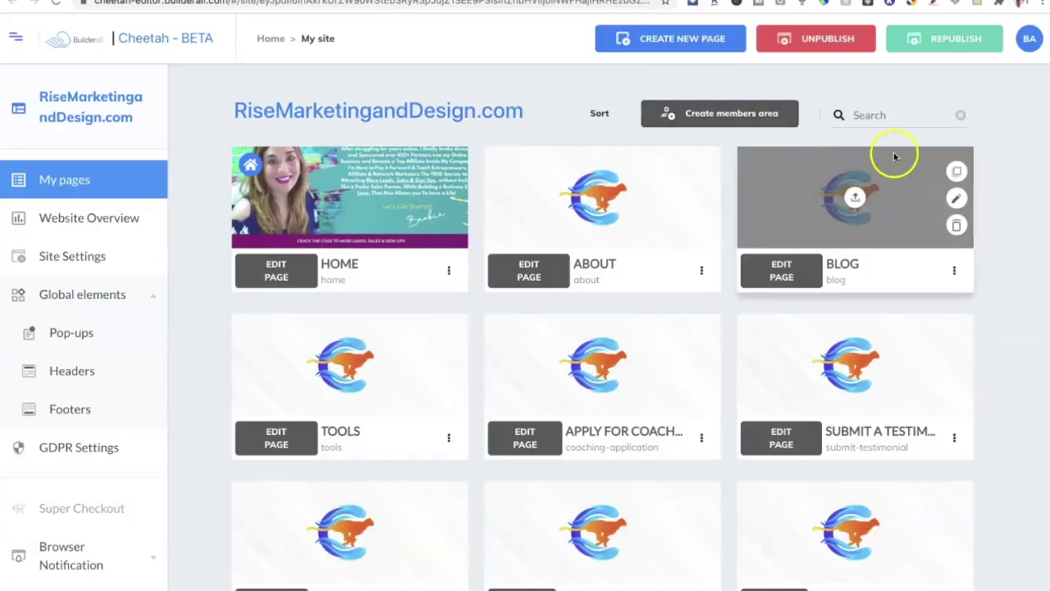
left_click(962, 38)
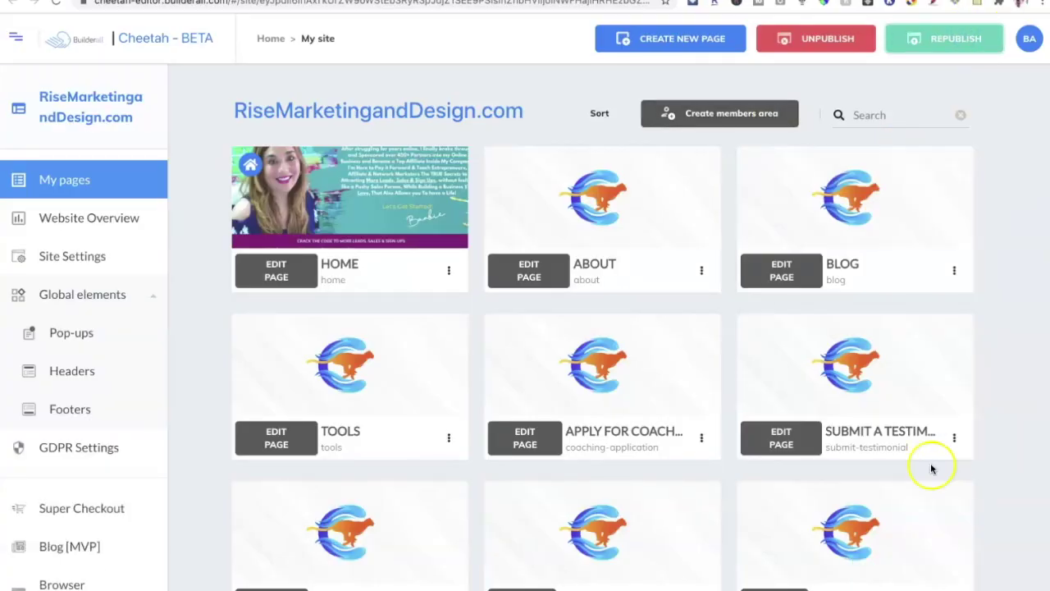
Open the live Submit a Testimonial page from the page list and reload it to check for the new button below the form.
left_click(956, 439)
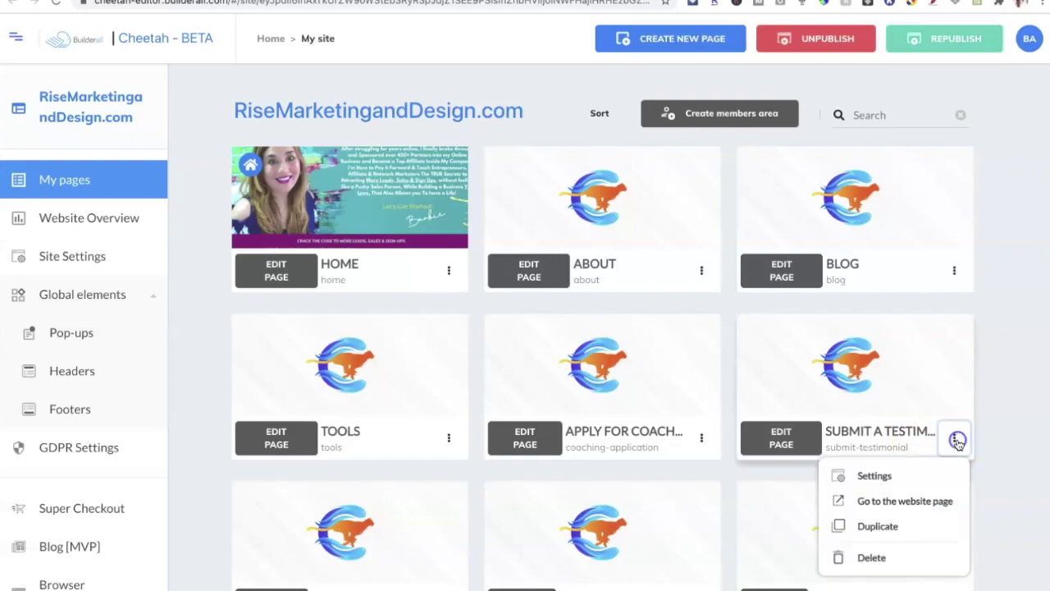
left_click(930, 507)
scroll(745, 382, "down", 10)
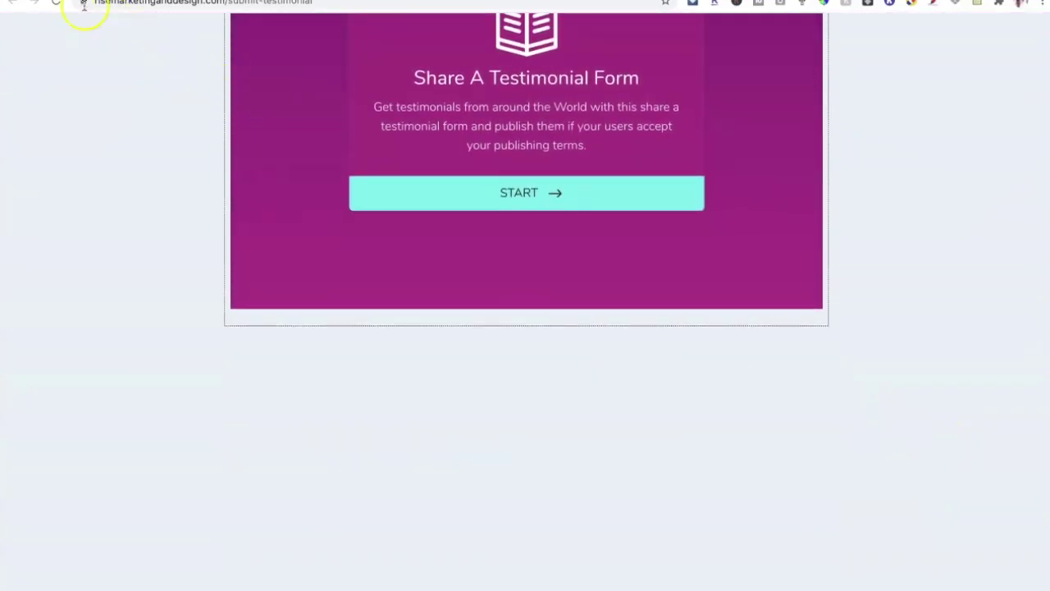
left_click(56, 4)
scroll(153, 219, "down", 12)
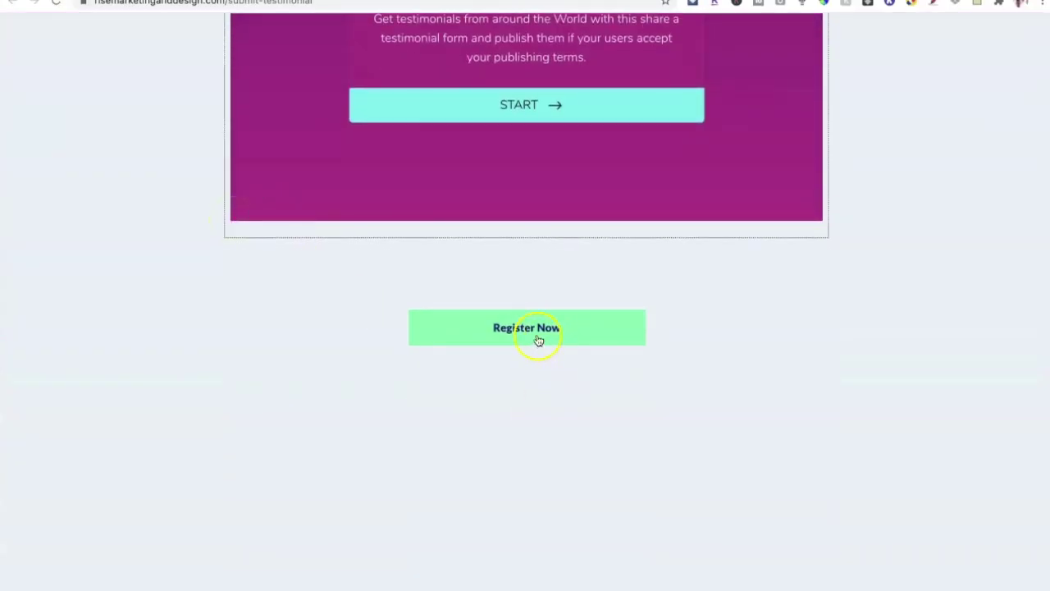
Test the Register Now button's link to the testimonial form, and return to the live Submit a Testimonial page.
left_click(538, 339)
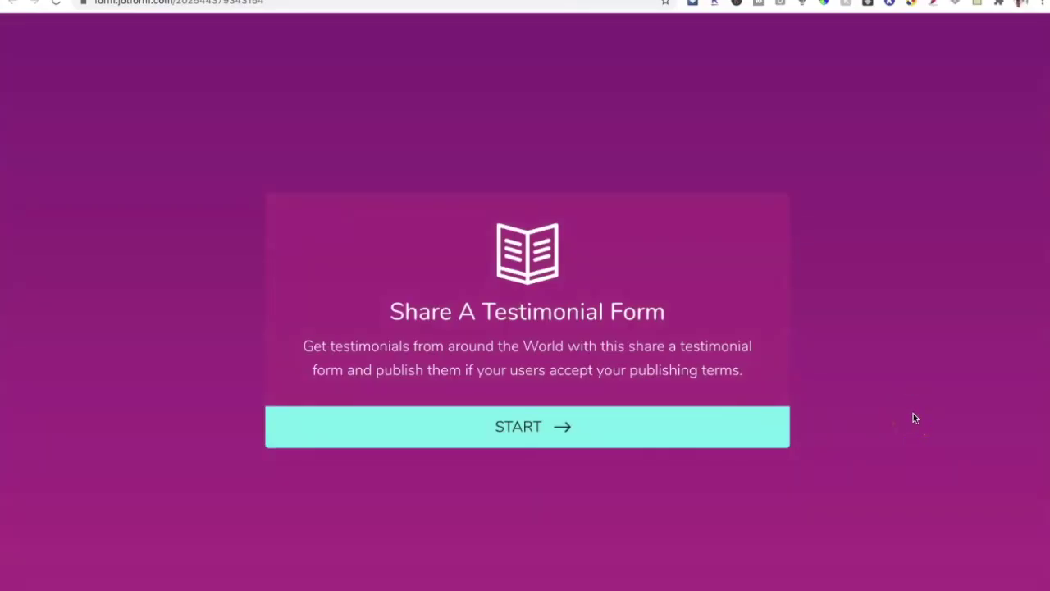
left_click(923, 372)
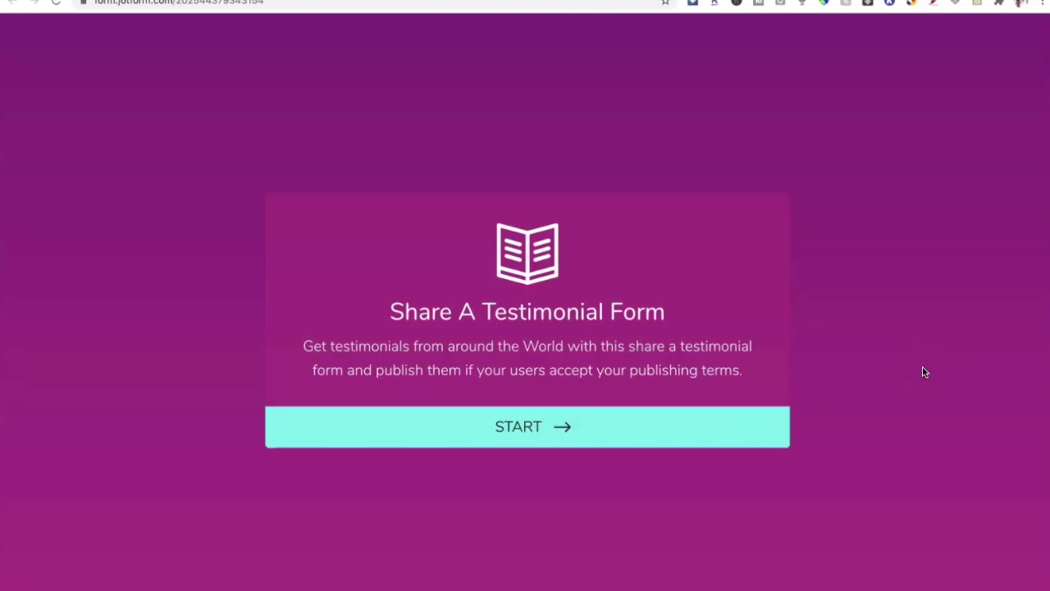
left_click(843, 0)
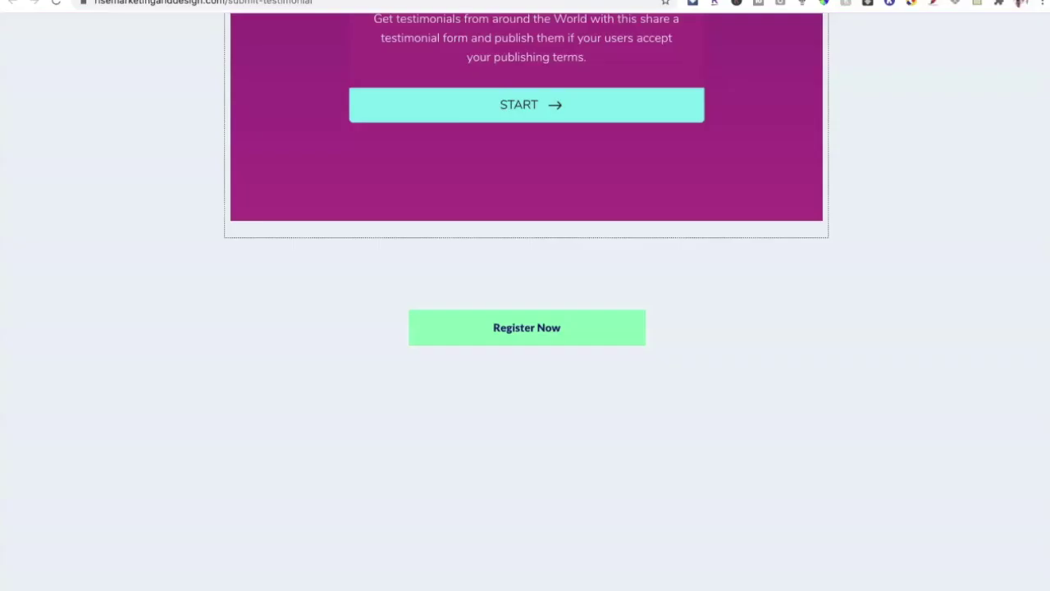
Review the live page's layout from the embedded form up to the Submit a Testimonial heading.
scroll(720, 262, "up", 3)
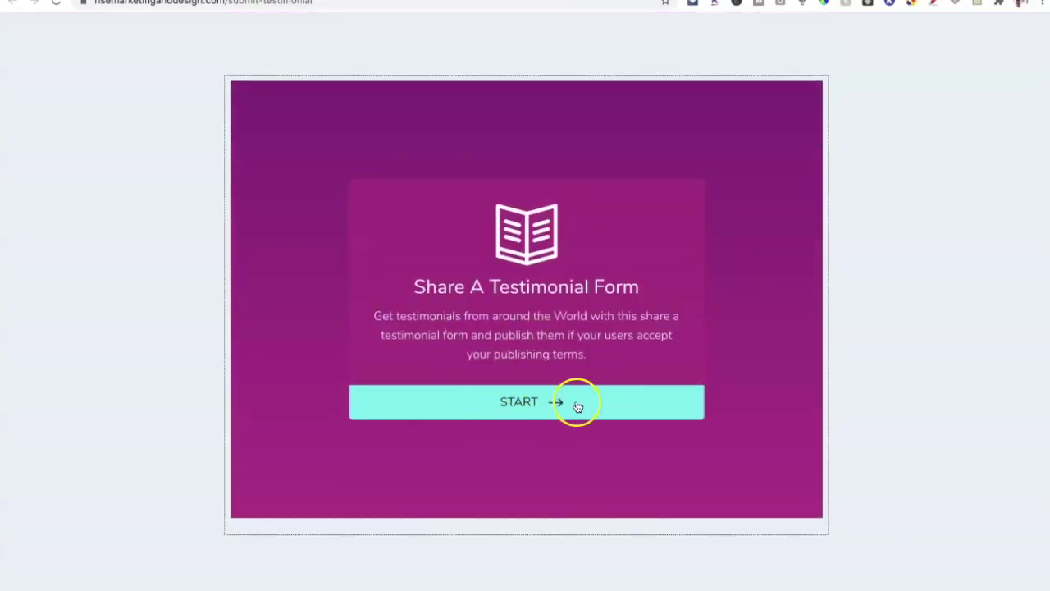
scroll(558, 411, "down", 2)
scroll(801, 386, "up", 2)
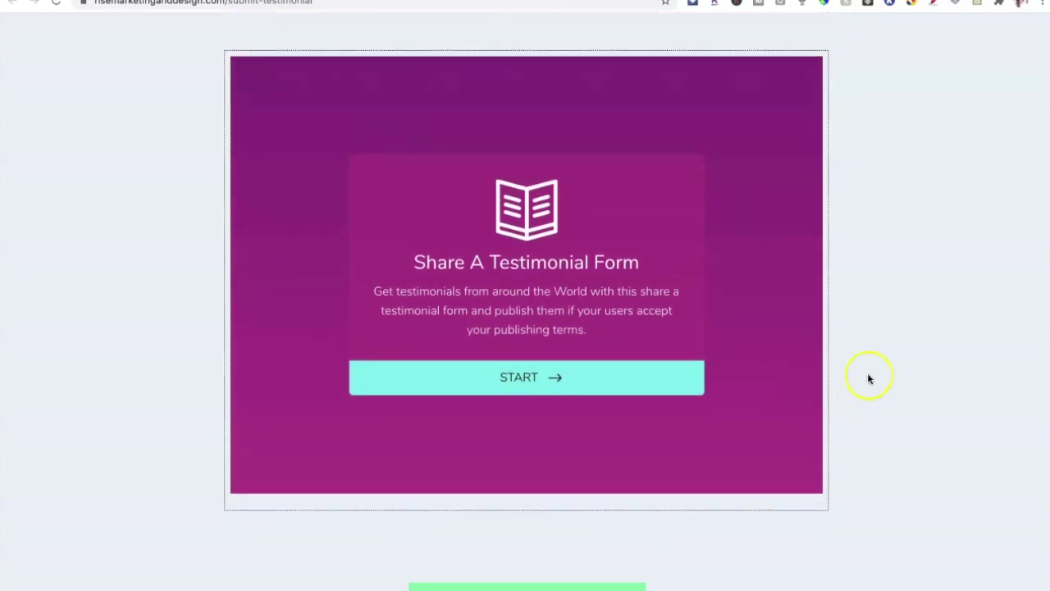
scroll(868, 375, "up", 2)
scroll(870, 379, "up", 3)
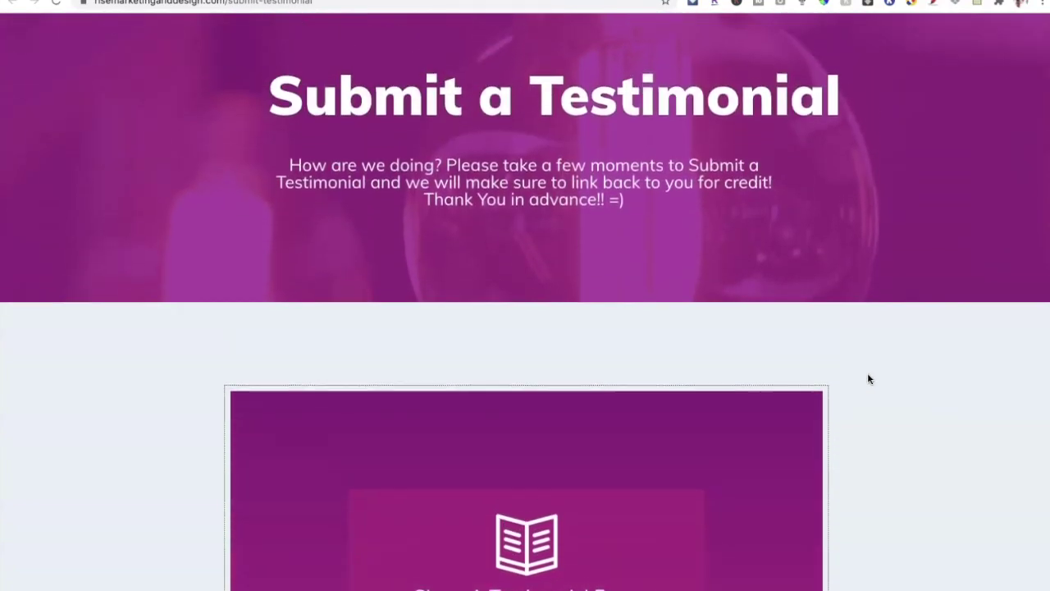